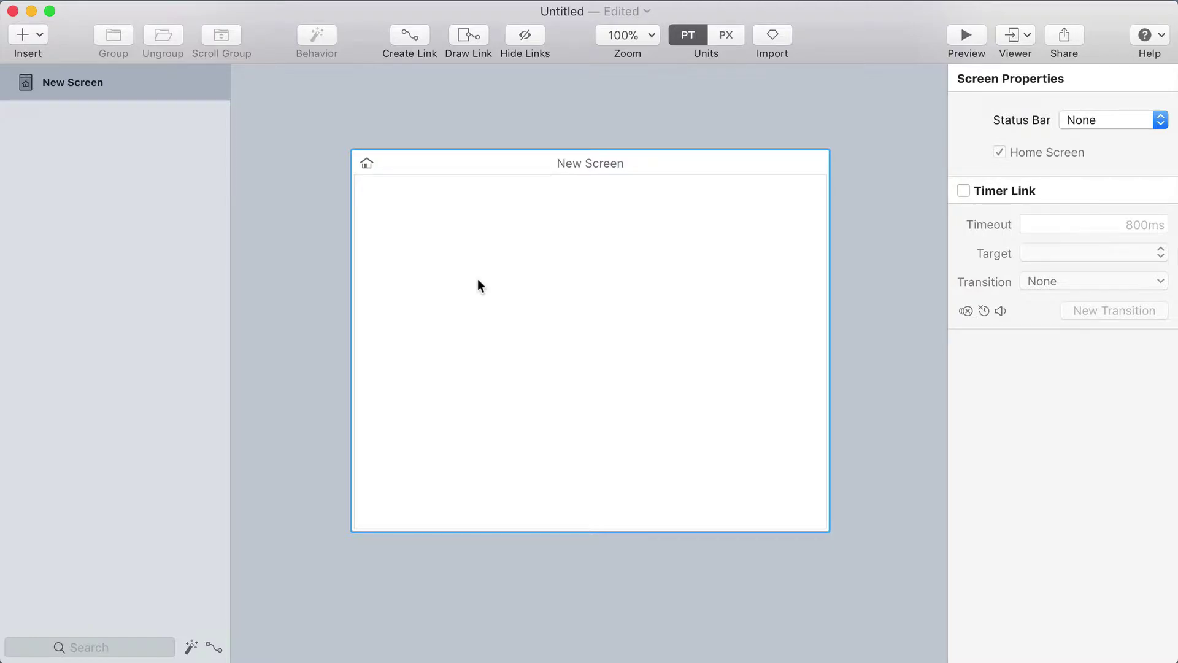
# Draw a small oval and fill it light blue (#5AC7FA).
pyautogui.press('Escape')
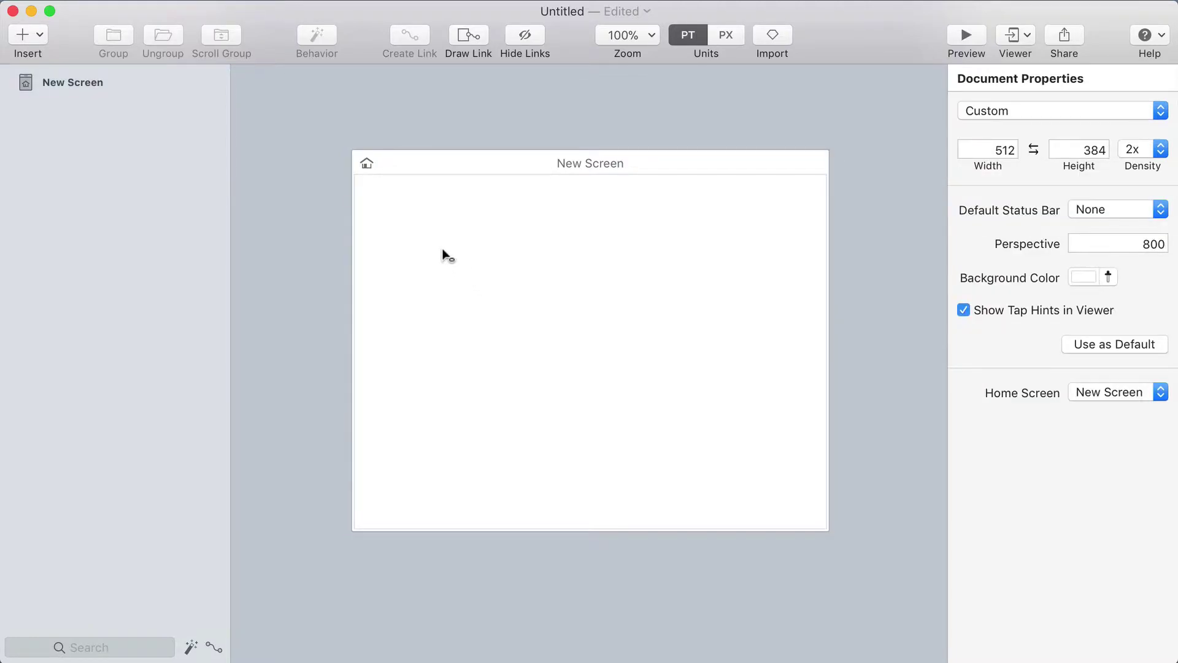
pyautogui.moveTo(441, 248); pyautogui.dragTo(459, 271)
pyautogui.click(1059, 422)
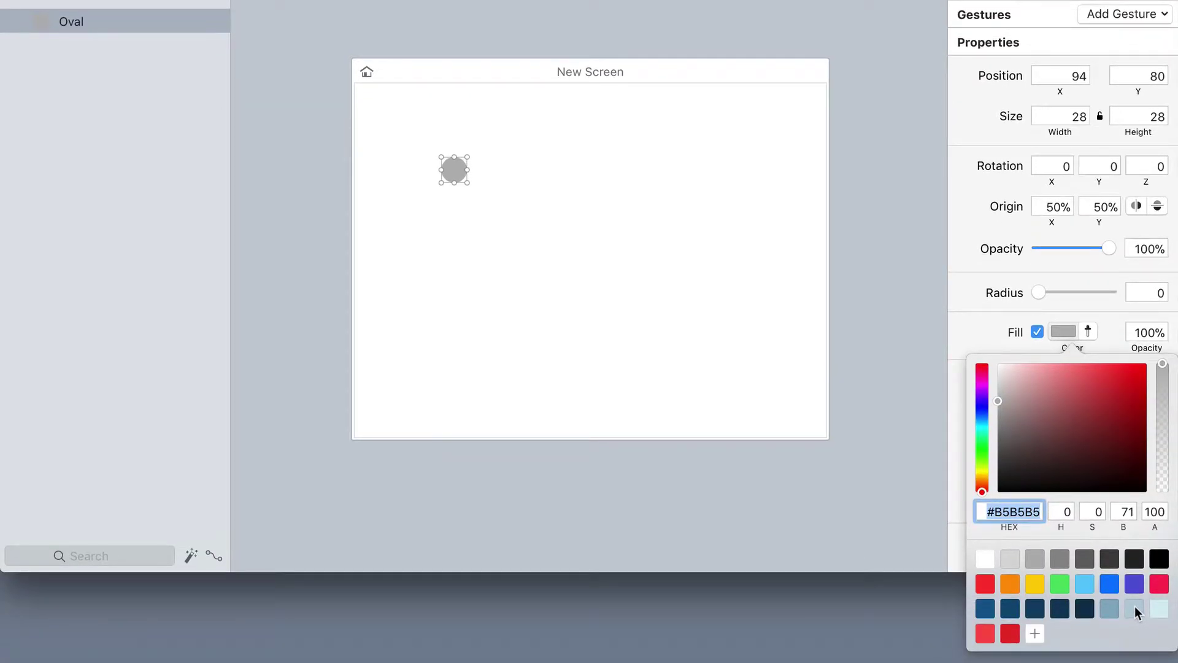
pyautogui.click(1084, 583)
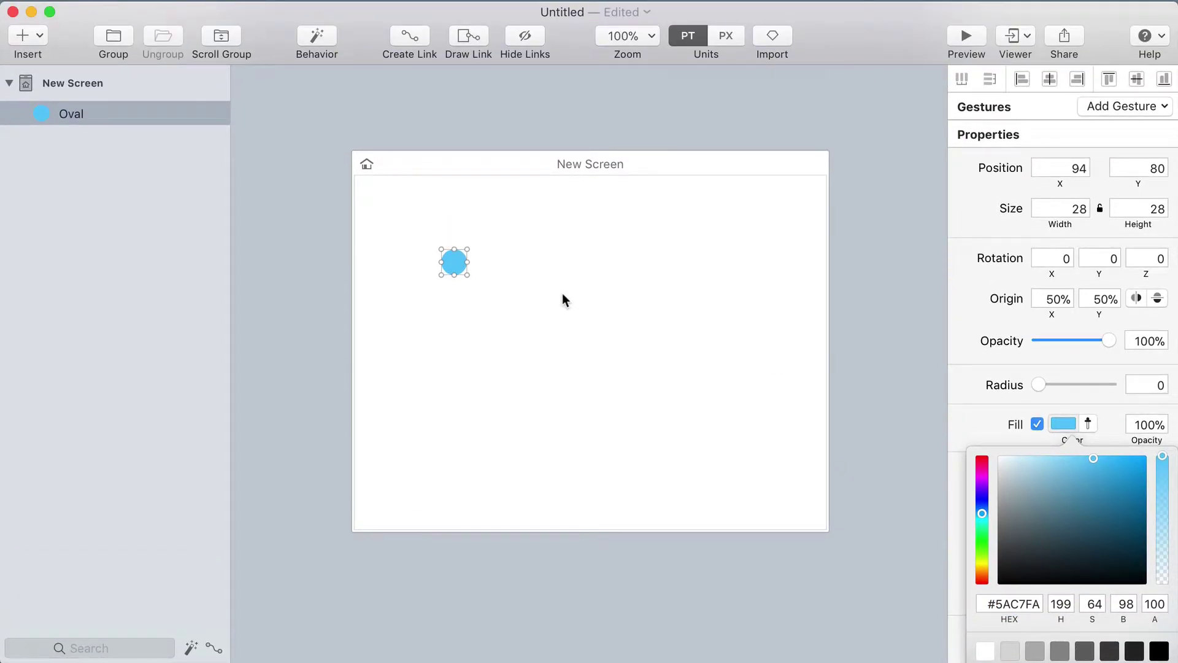
pyautogui.click(565, 295)
# Duplicate the circle, shrink the copy to 19×19 centred inside, and fill it navy.
pyautogui.click(462, 260)
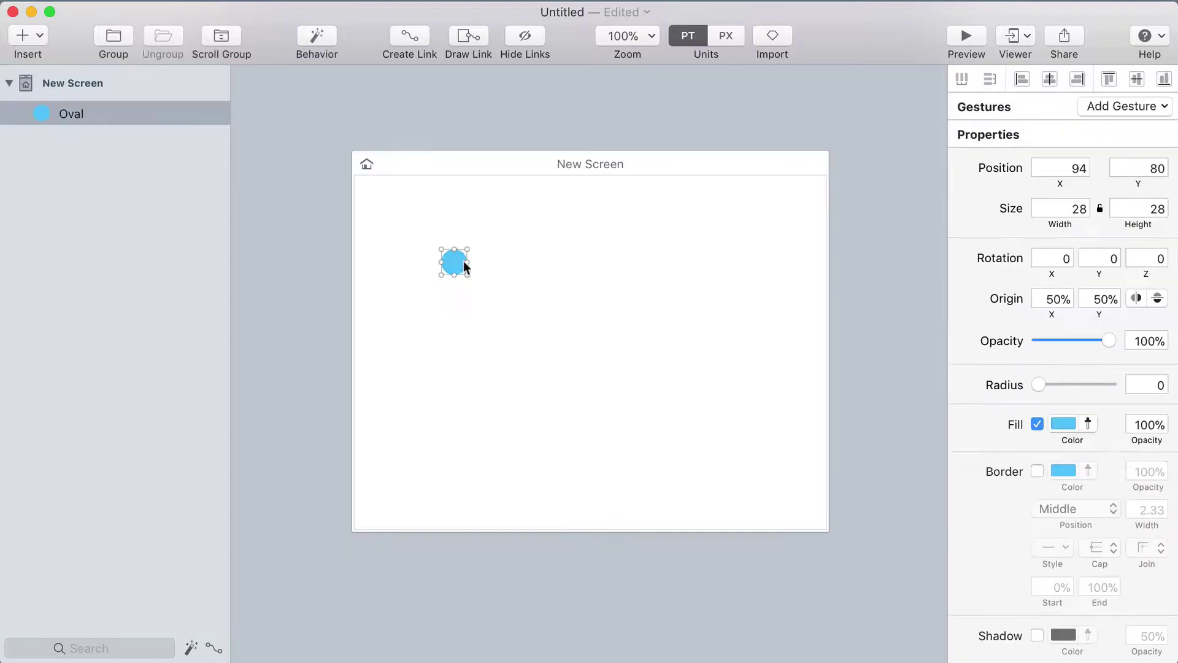
pyautogui.press('super+d')
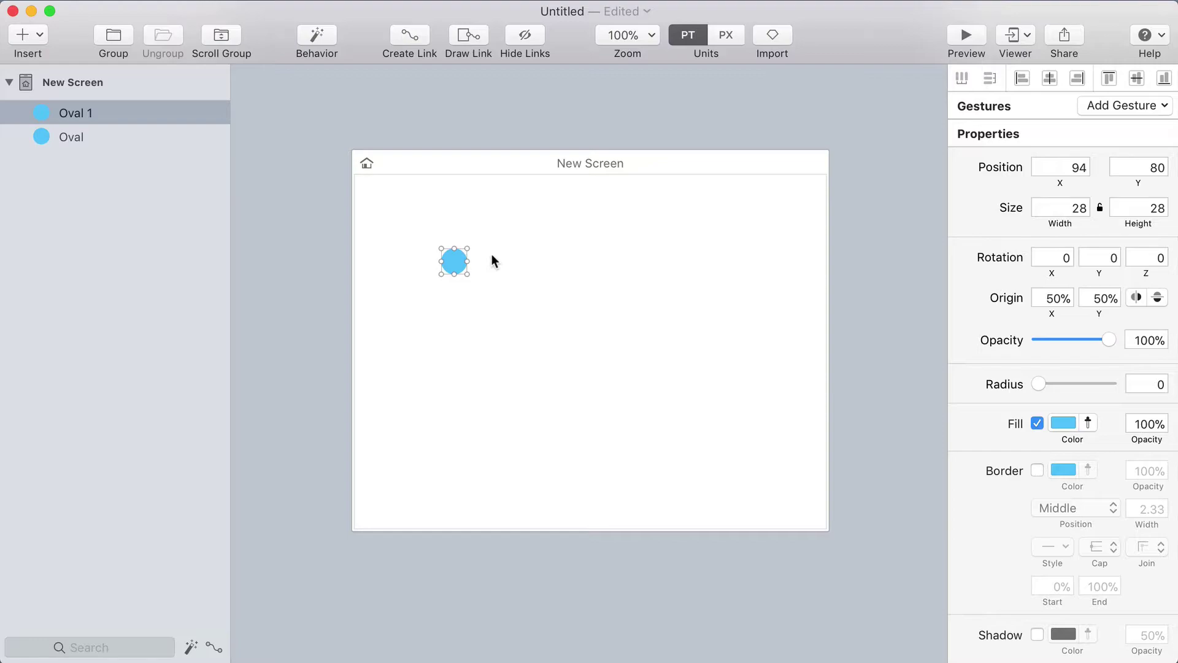
pyautogui.moveTo(468, 248); pyautogui.dragTo(464, 255)
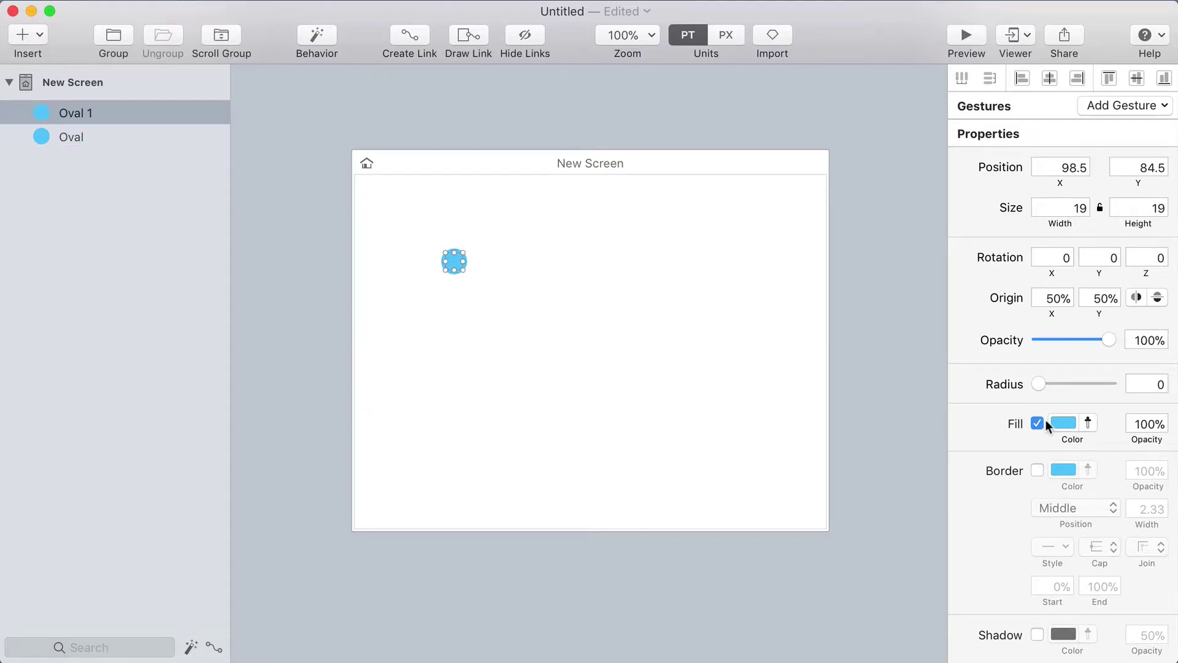
pyautogui.click(1065, 422)
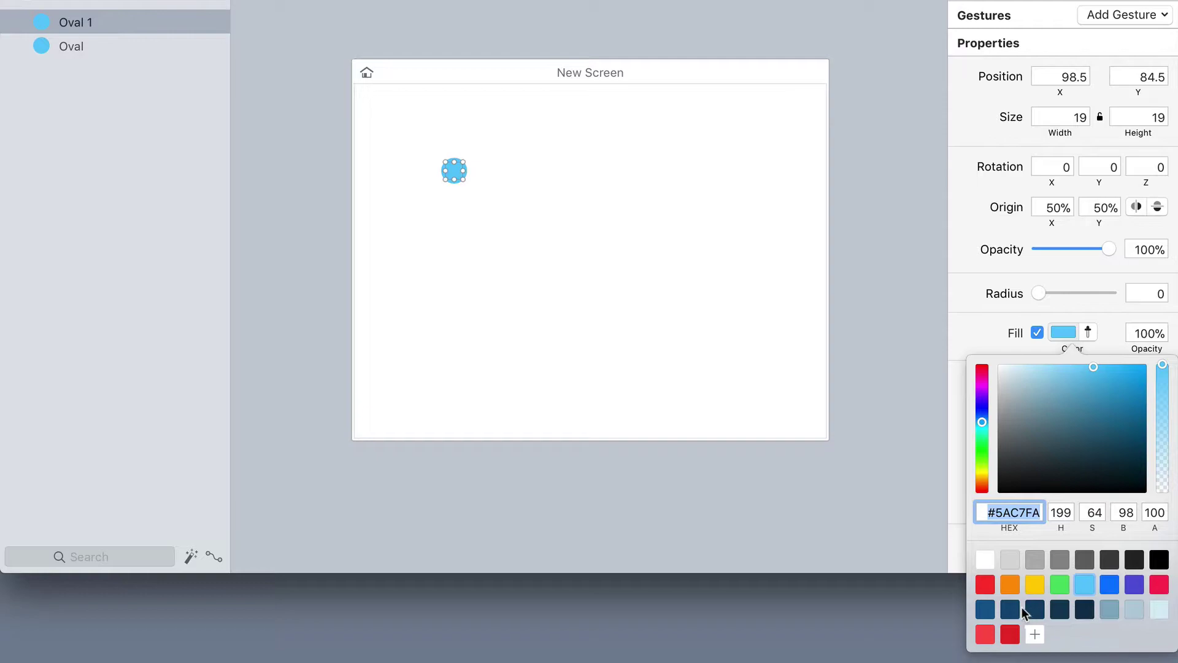
pyautogui.click(1008, 610)
pyautogui.click(626, 240)
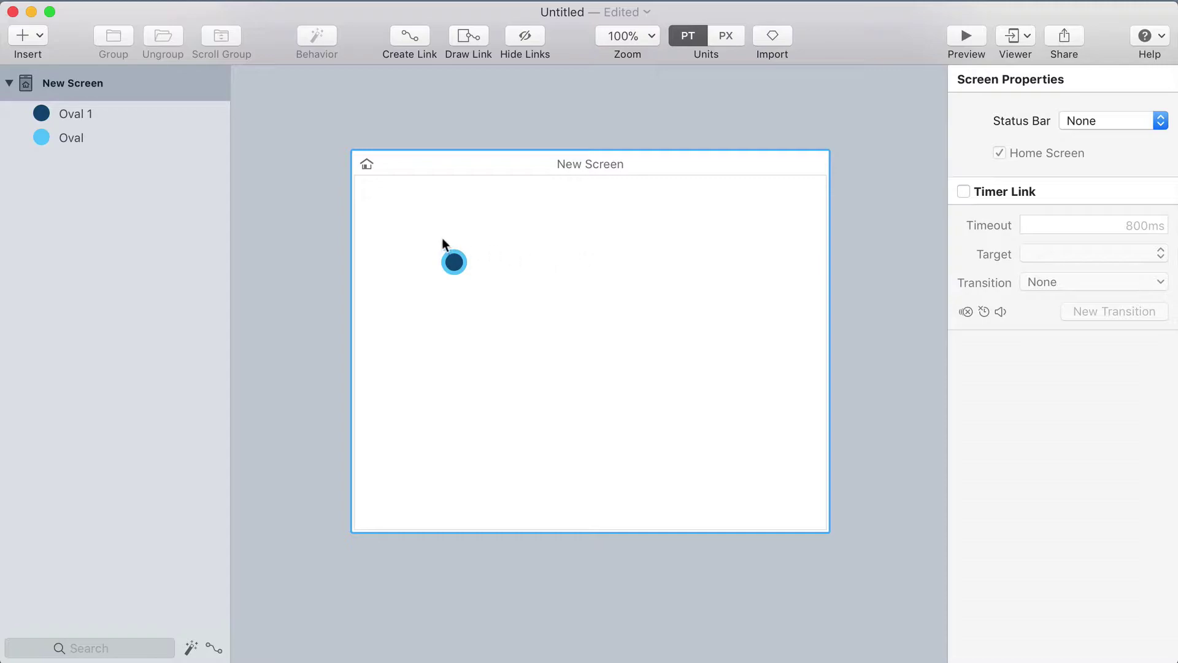
# Group both circles and name the group 'radio'.
pyautogui.moveTo(415, 234); pyautogui.dragTo(471, 297)
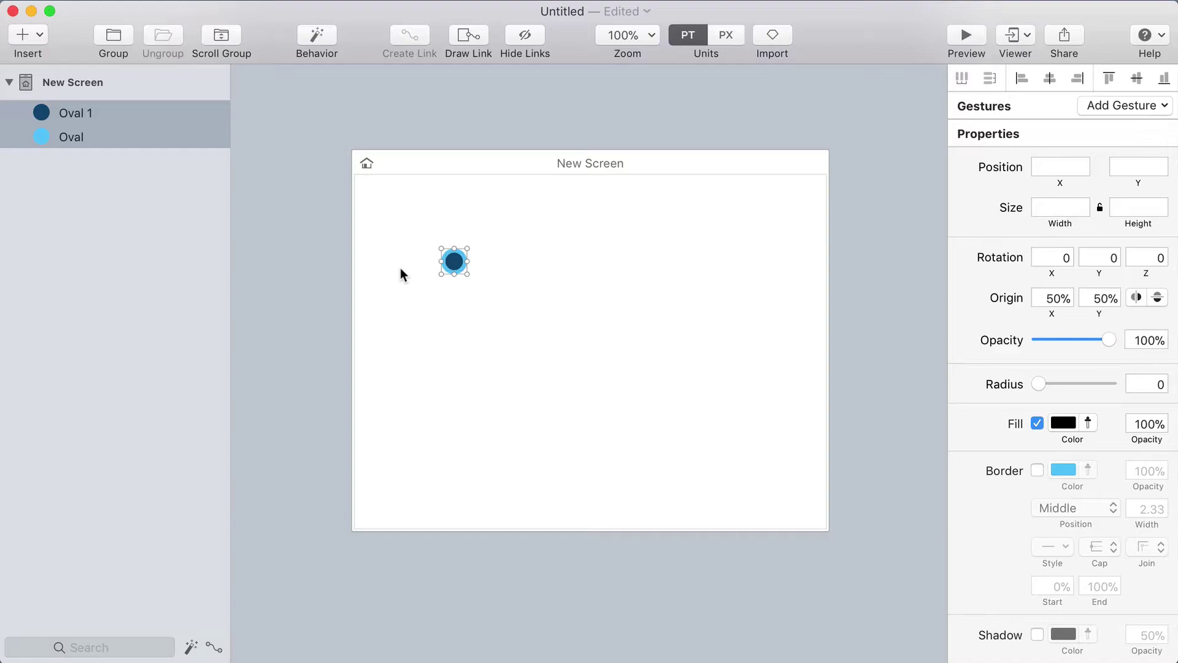
pyautogui.press('super+g')
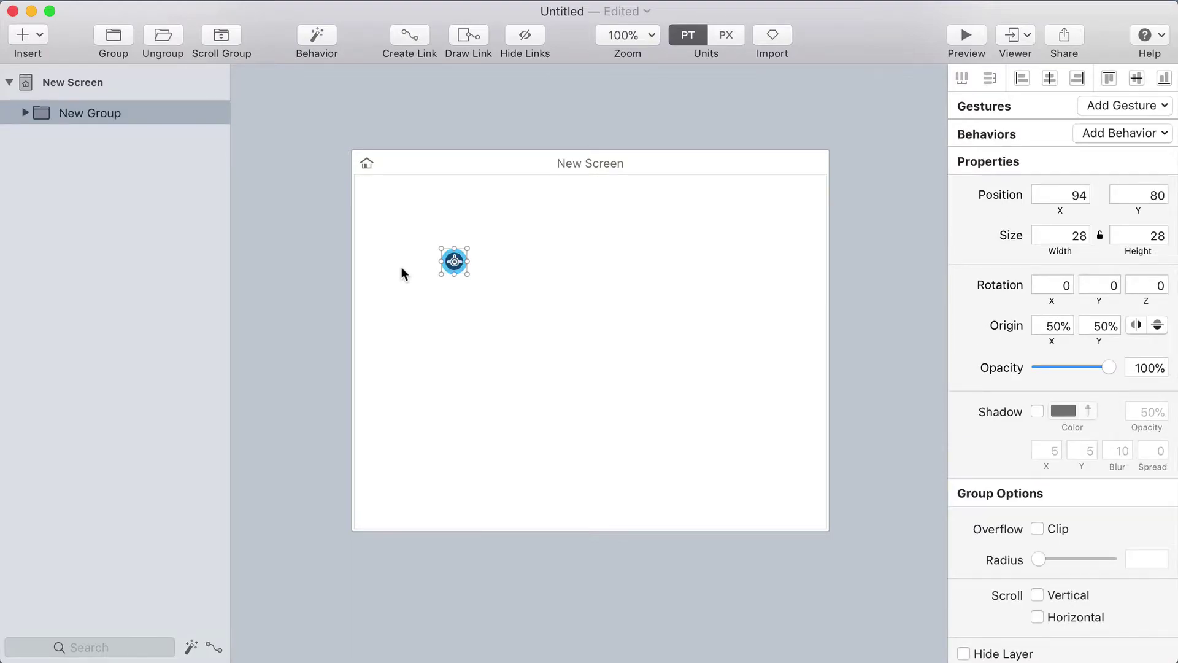
pyautogui.press('Return')
pyautogui.write('radio')
pyautogui.press('Return')
# Add a New State to the group's behavior where the navy inner dot shrinks to 0×0.
pyautogui.click(328, 38)
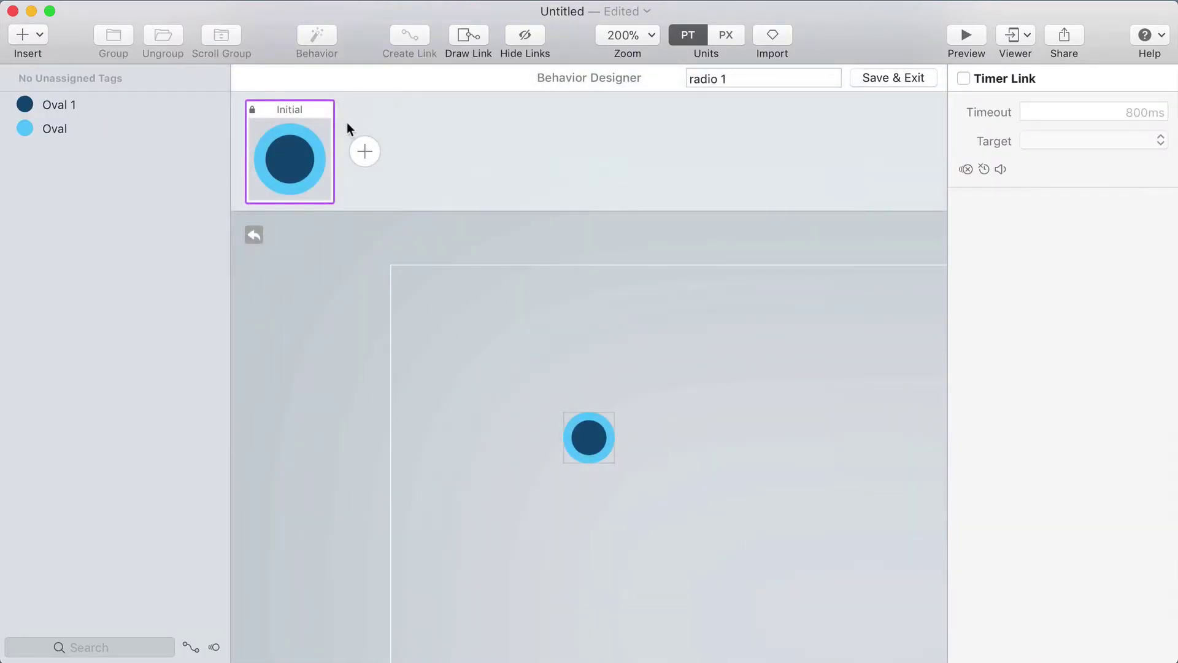
pyautogui.click(362, 152)
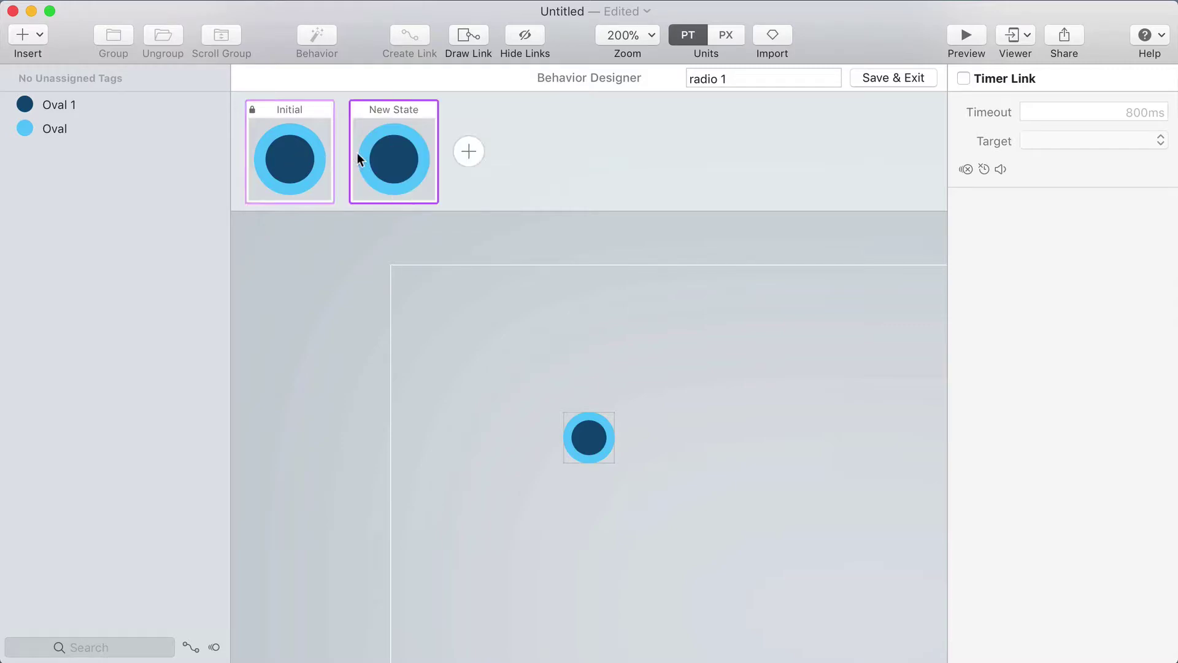
pyautogui.click(596, 446)
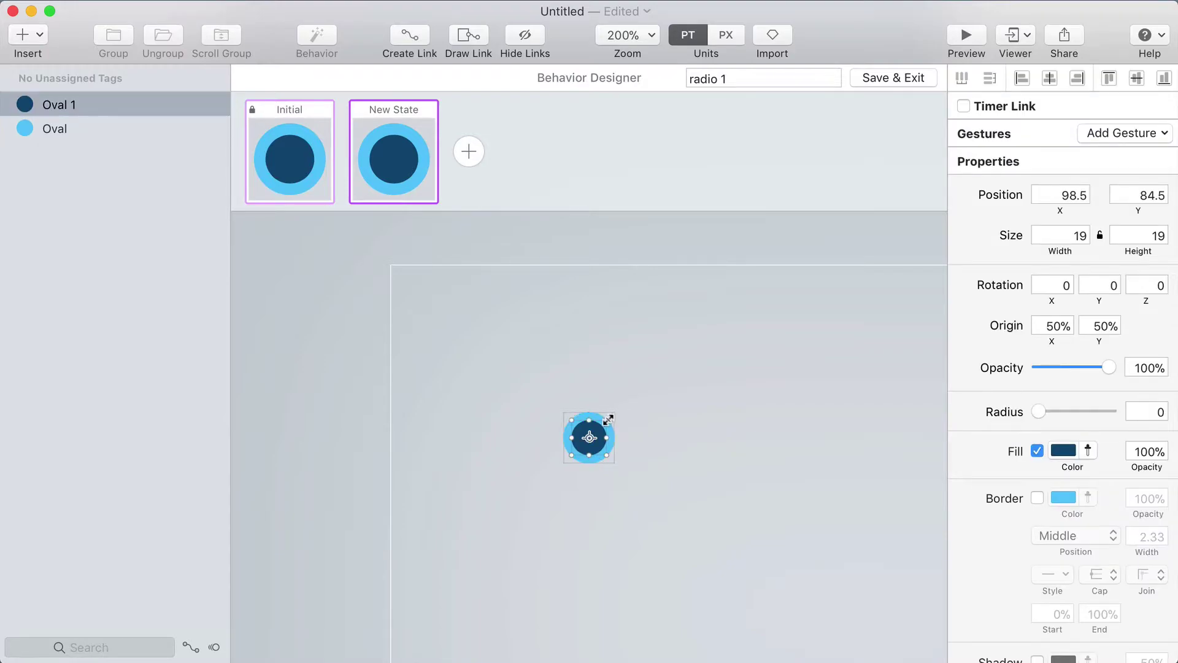
pyautogui.moveTo(608, 418); pyautogui.dragTo(577, 434)
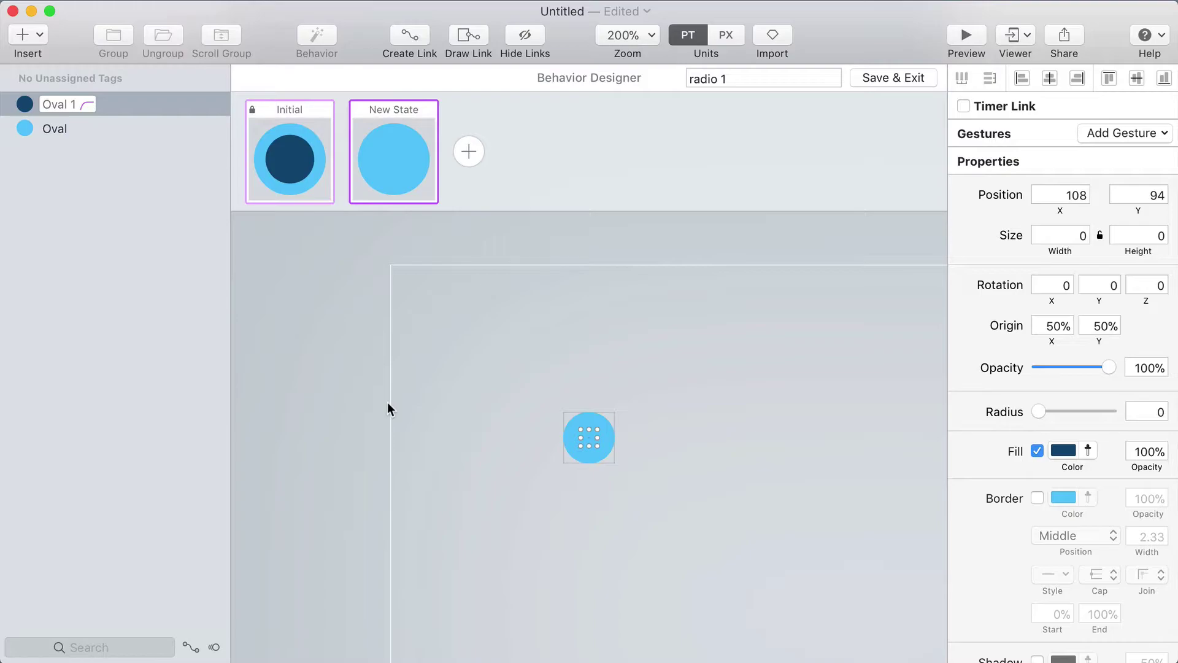
pyautogui.click(292, 157)
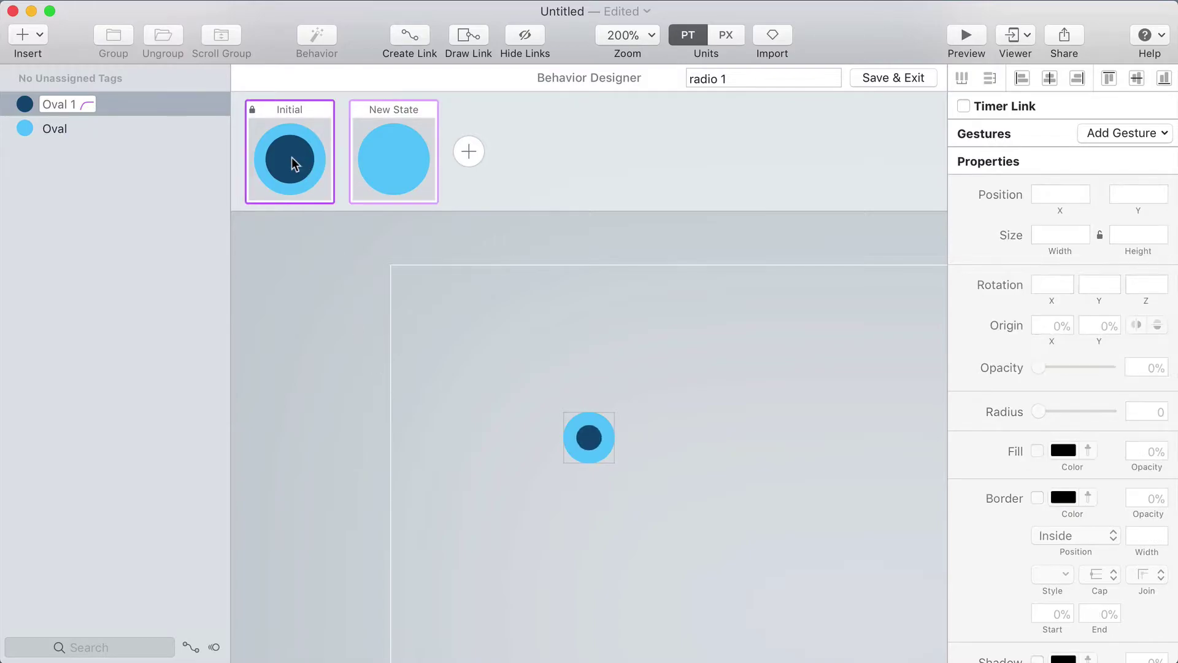
pyautogui.click(360, 158)
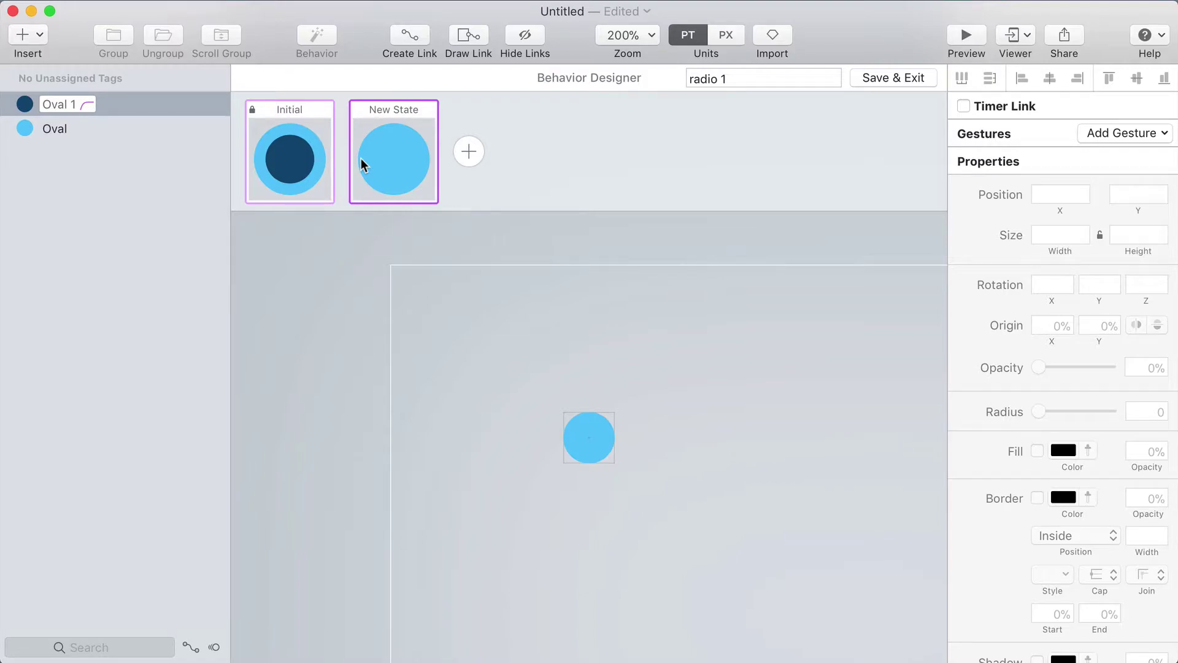
# Add a tap hotspot over the circle in Initial linking to New State.
pyautogui.click(291, 166)
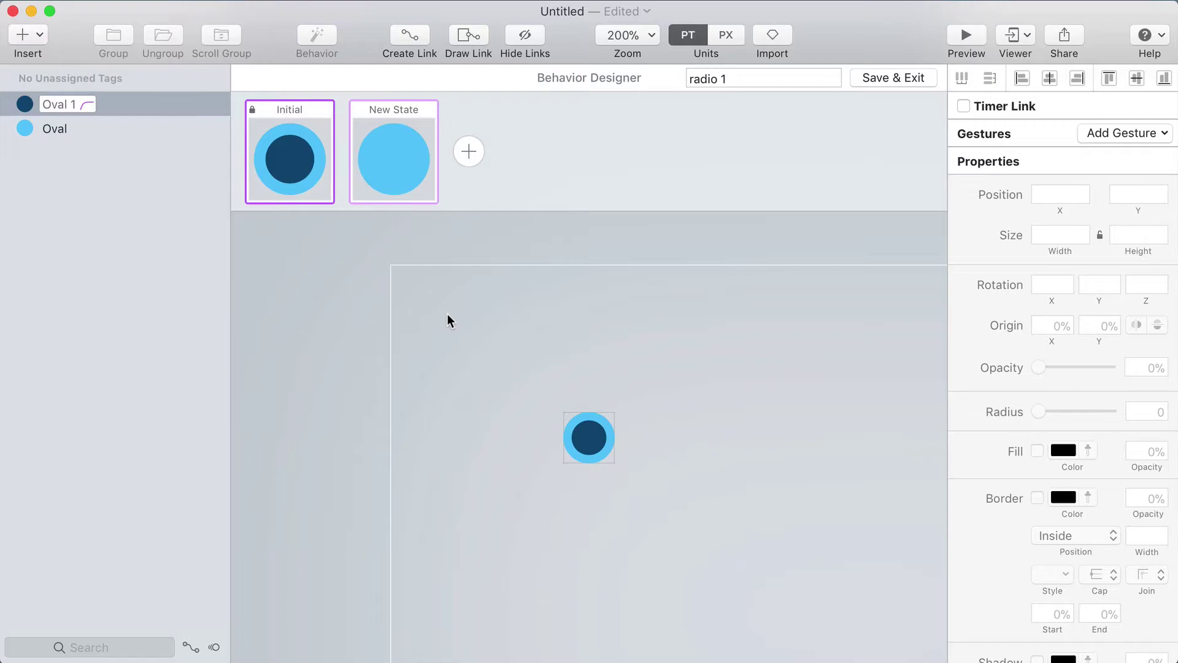
pyautogui.press('l')
pyautogui.moveTo(557, 405); pyautogui.dragTo(620, 468)
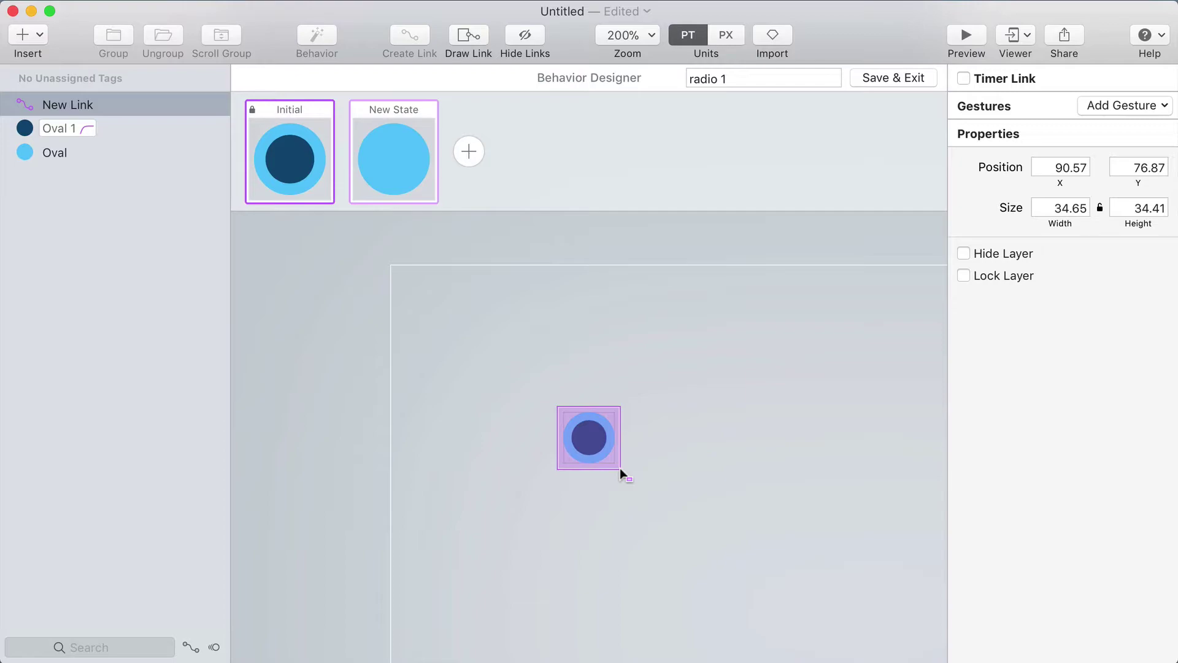
pyautogui.moveTo(586, 387); pyautogui.dragTo(402, 163)
pyautogui.click(402, 163)
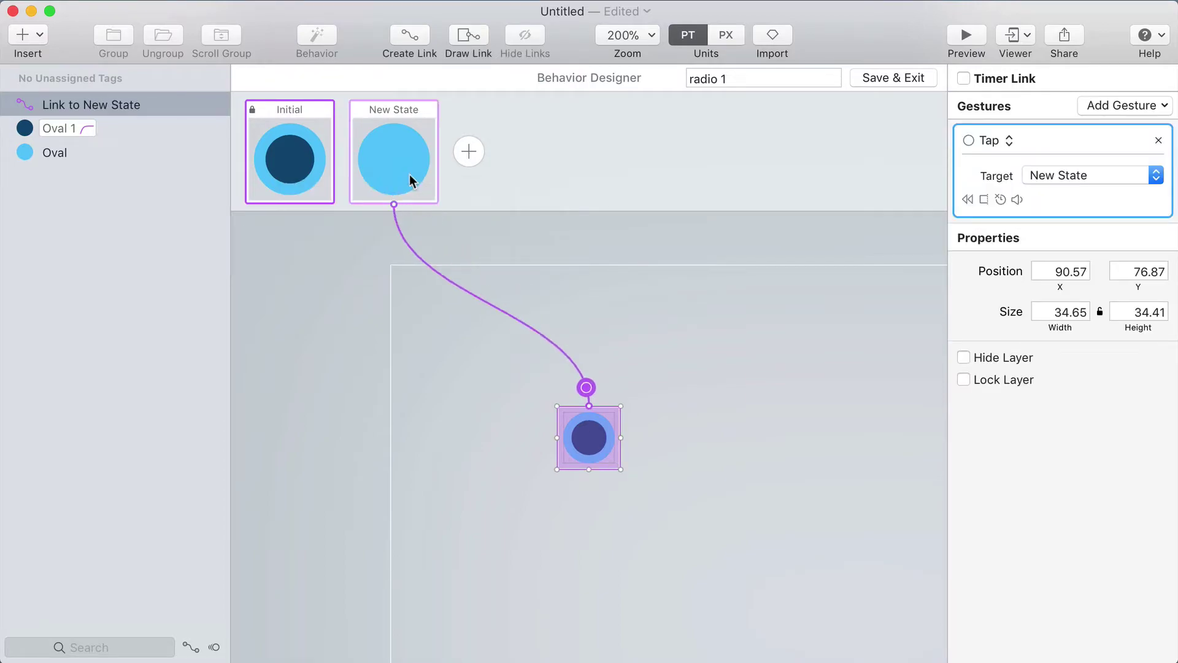
# In New State, link a tap on the circle back to Initial.
pyautogui.click(402, 163)
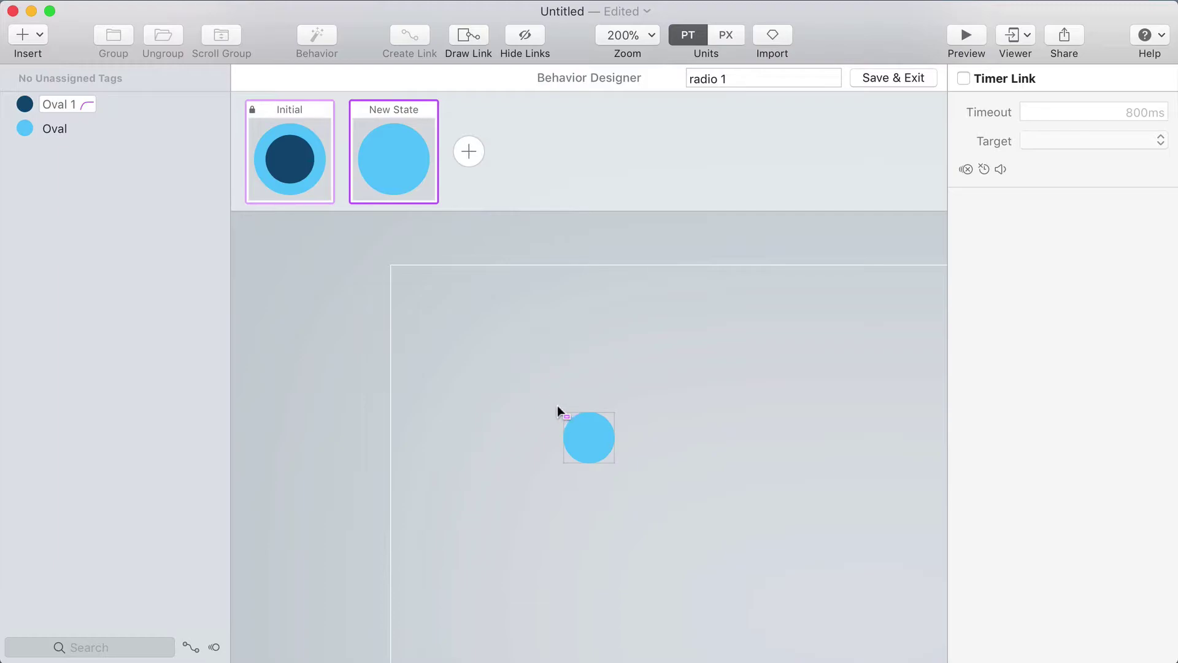
pyautogui.moveTo(558, 406); pyautogui.dragTo(324, 183)
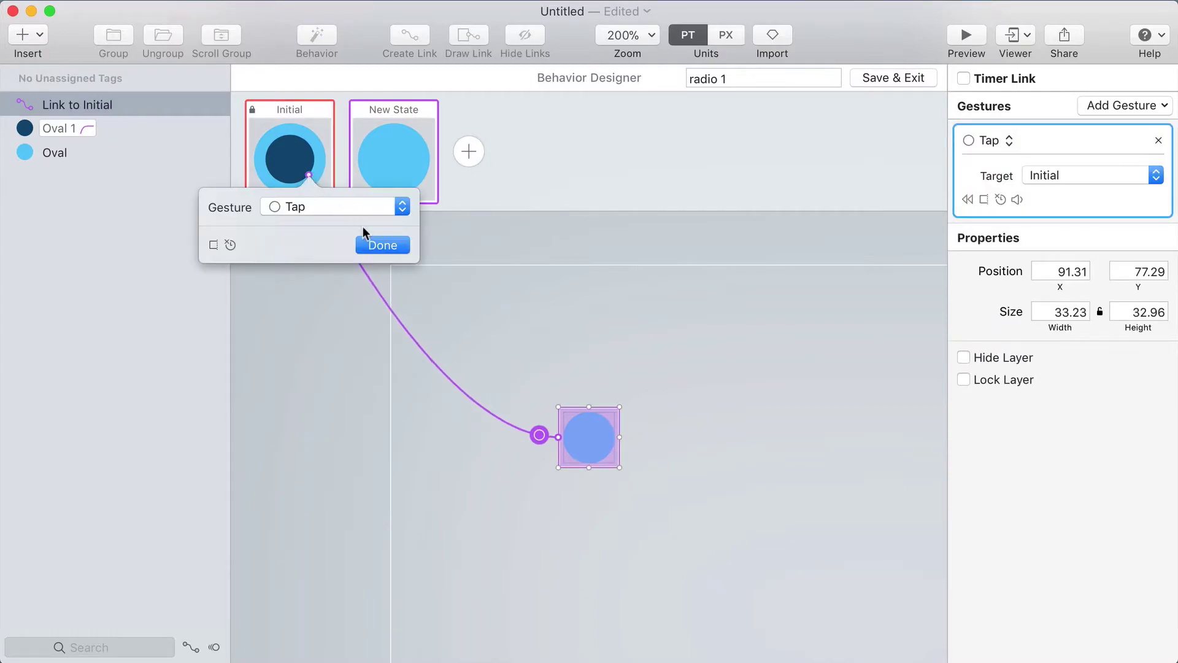
pyautogui.click(381, 243)
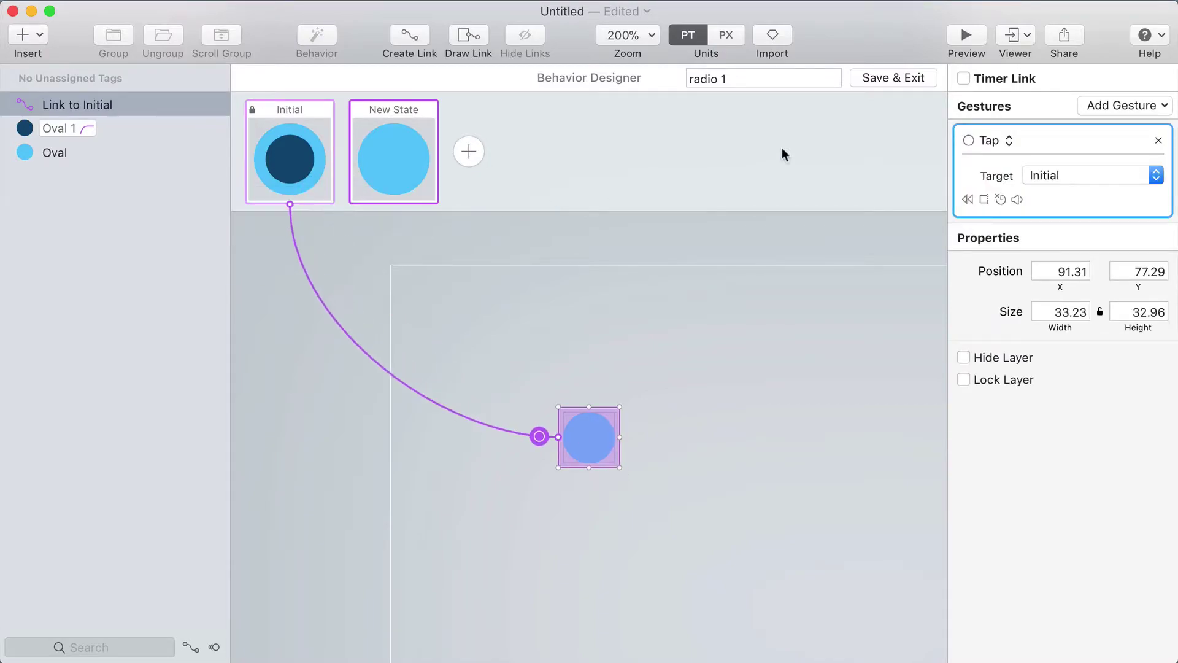
# Finish the behavior, preview the prototype, and return to the editor.
pyautogui.click(881, 77)
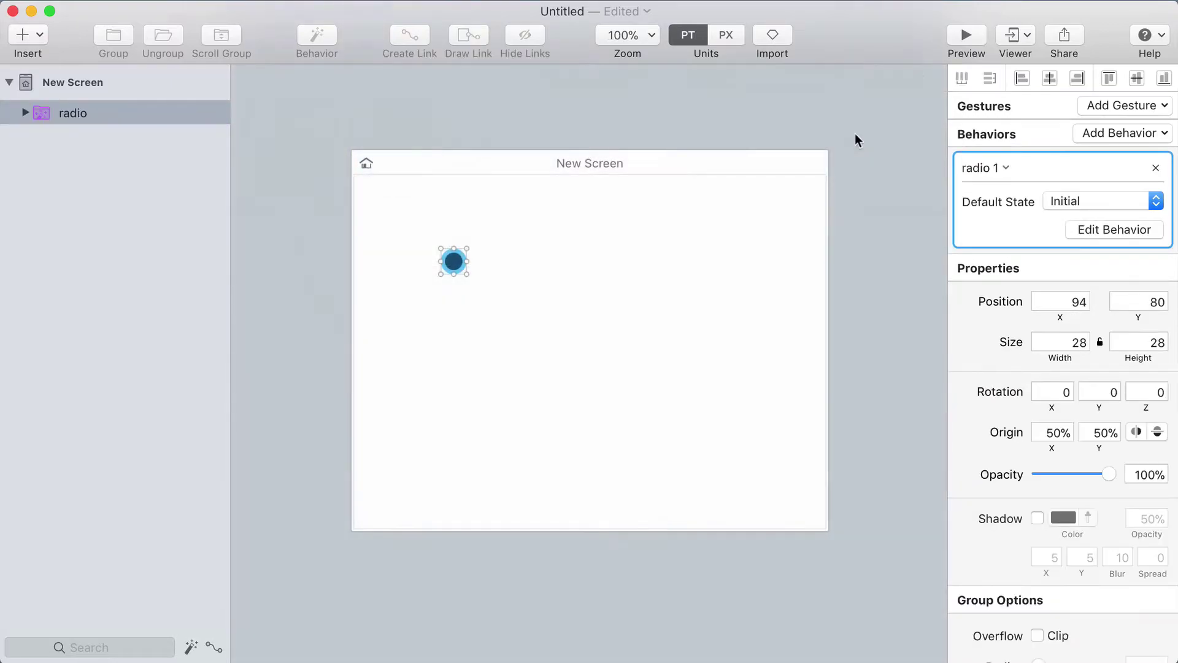
pyautogui.click(591, 307)
pyautogui.click(967, 35)
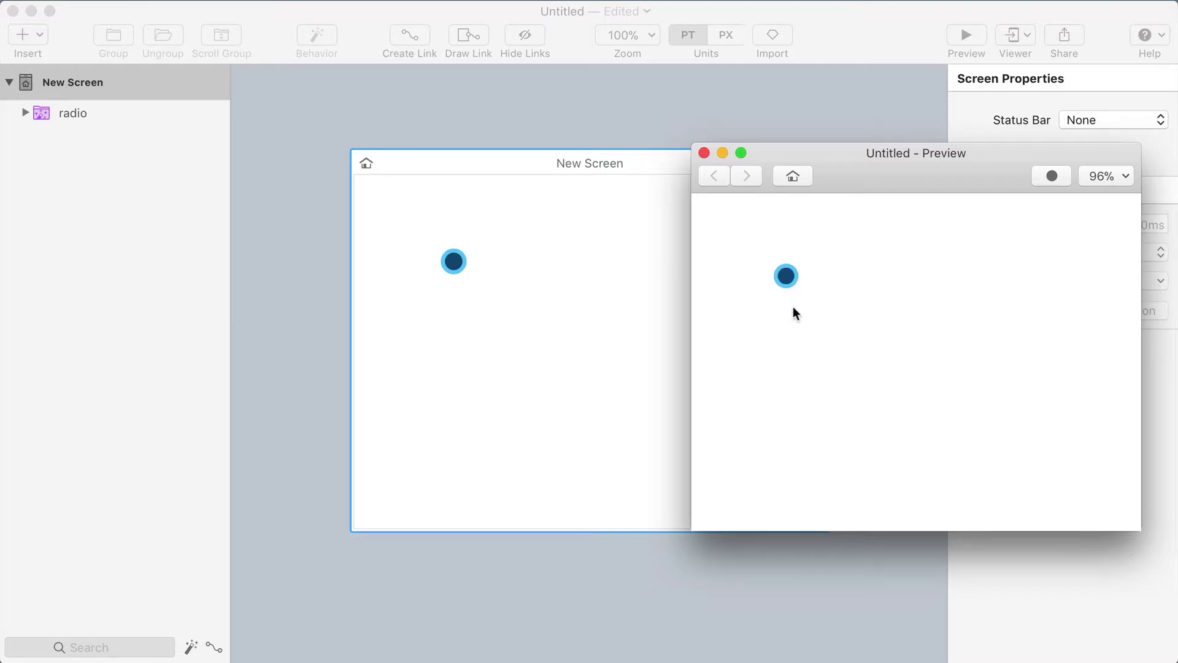
pyautogui.click(584, 286)
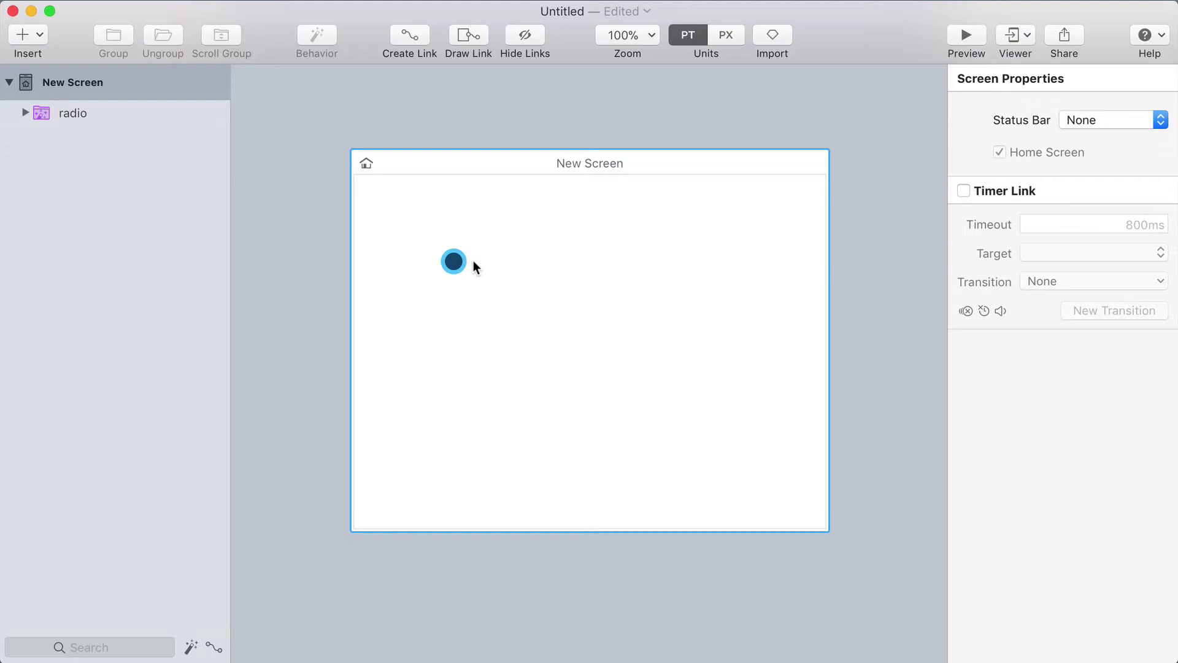
# Add a text label reading 'Option' beside the radio button.
pyautogui.click(474, 261)
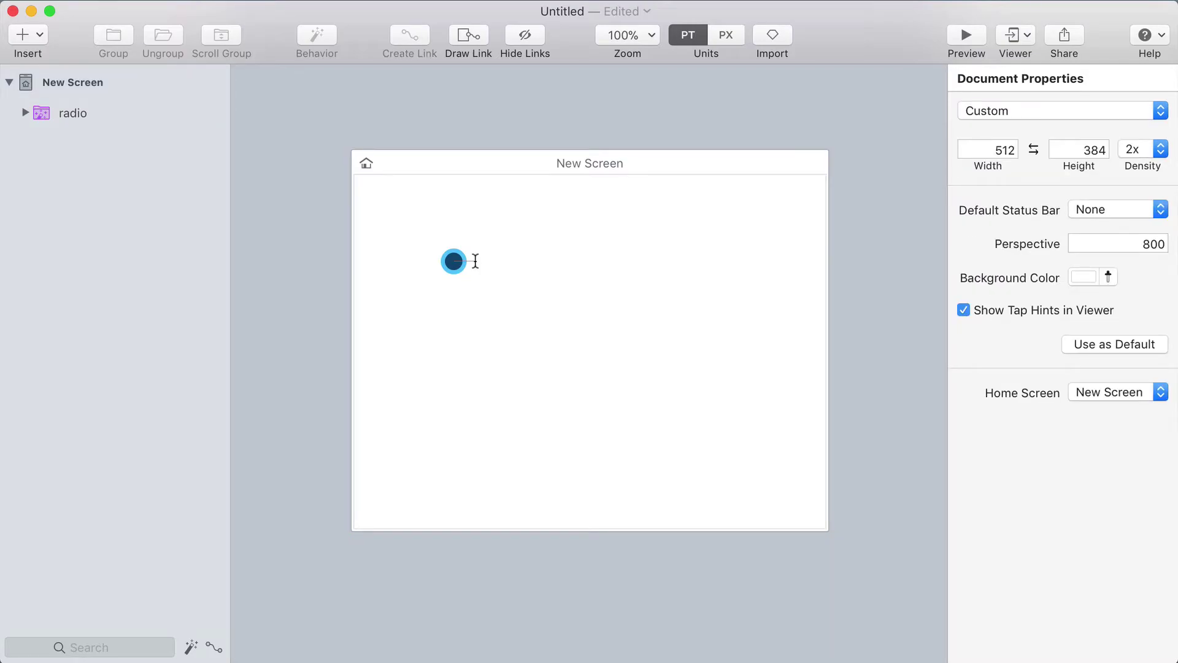
pyautogui.write('Option')
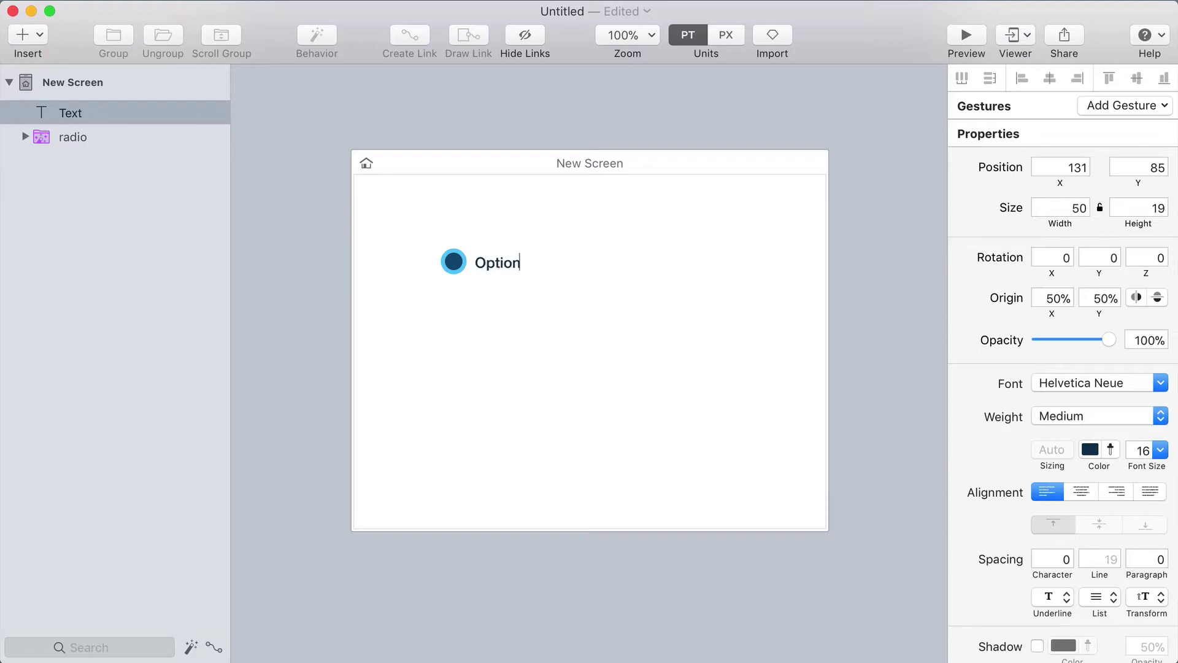
pyautogui.click(492, 225)
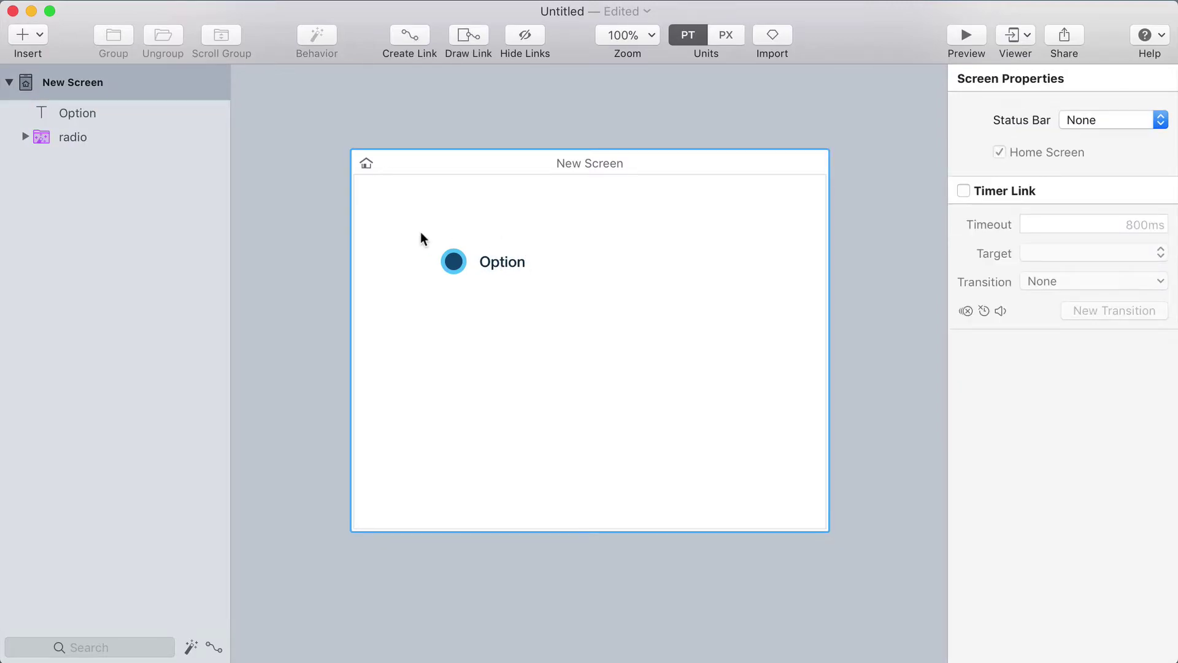
# Duplicate the radio and its label twice to make three stacked options.
pyautogui.moveTo(421, 233); pyautogui.dragTo(506, 297)
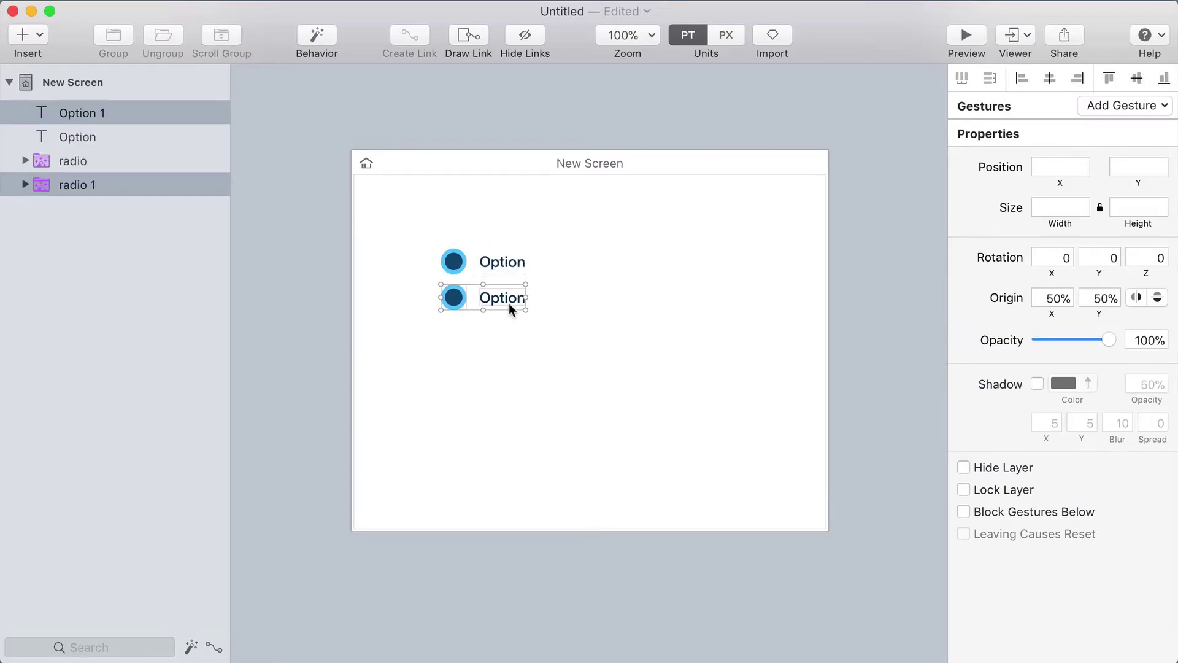
pyautogui.press('super+d')
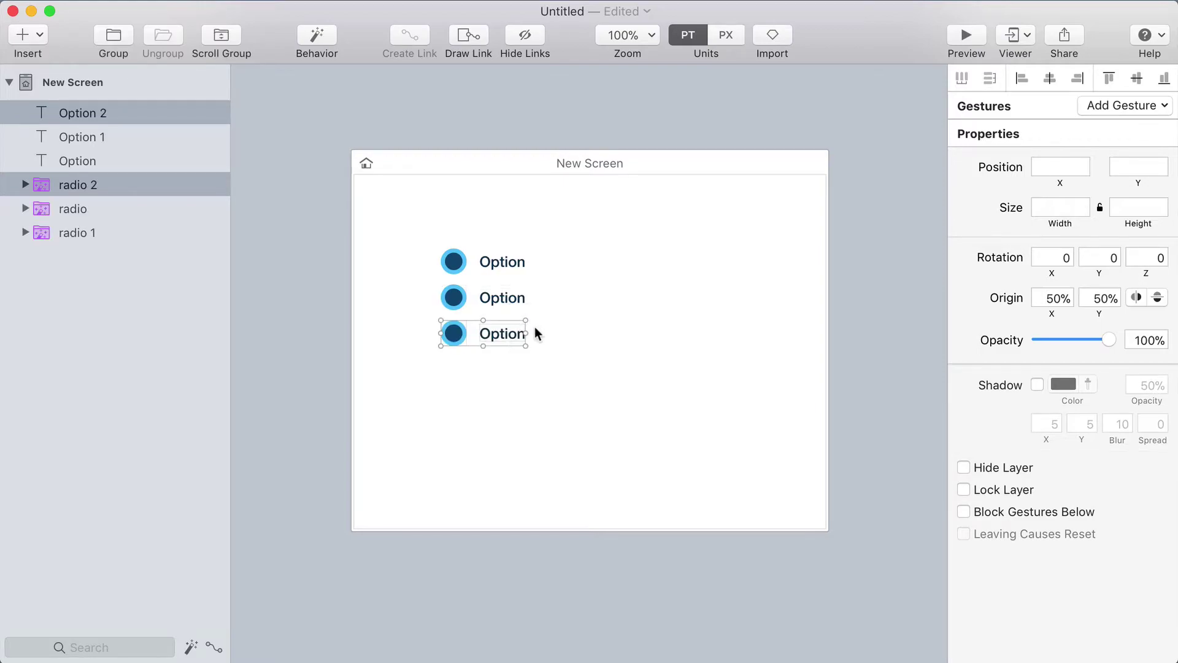
pyautogui.click(600, 283)
# Test toggling the three radios in the interactive preview.
pyautogui.press('super+Return')
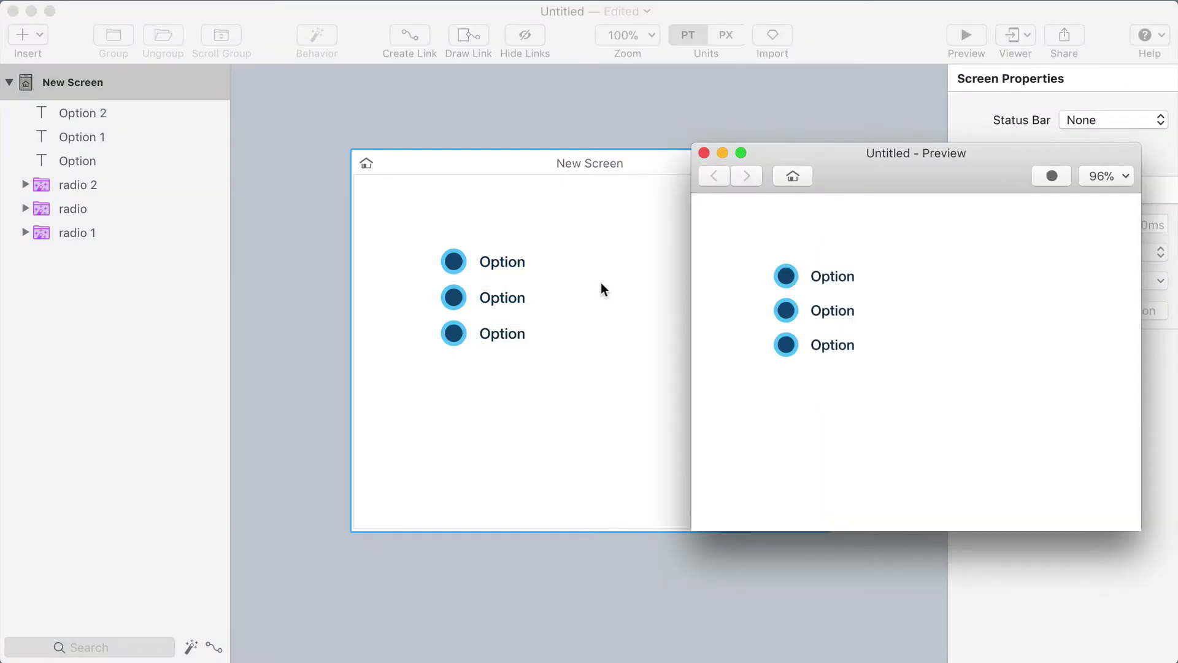
pyautogui.click(790, 278)
pyautogui.click(790, 312)
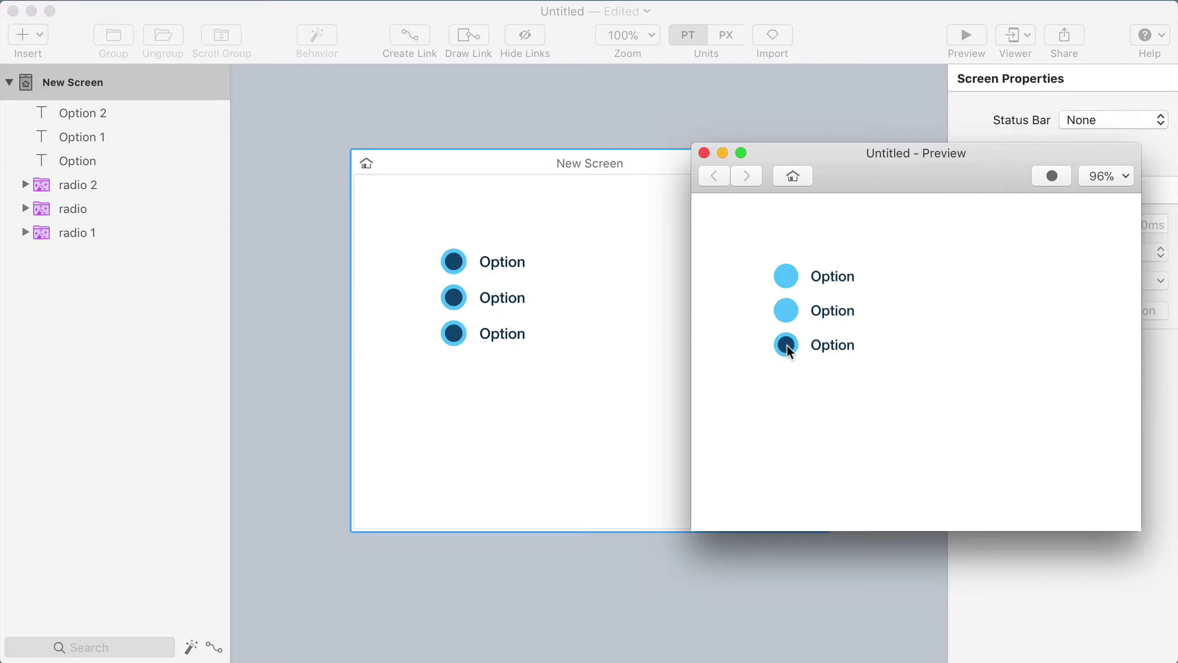
pyautogui.click(789, 312)
pyautogui.click(785, 276)
pyautogui.click(786, 345)
pyautogui.click(787, 311)
# Remove the individual behaviors from the first and second radio groups.
pyautogui.click(604, 315)
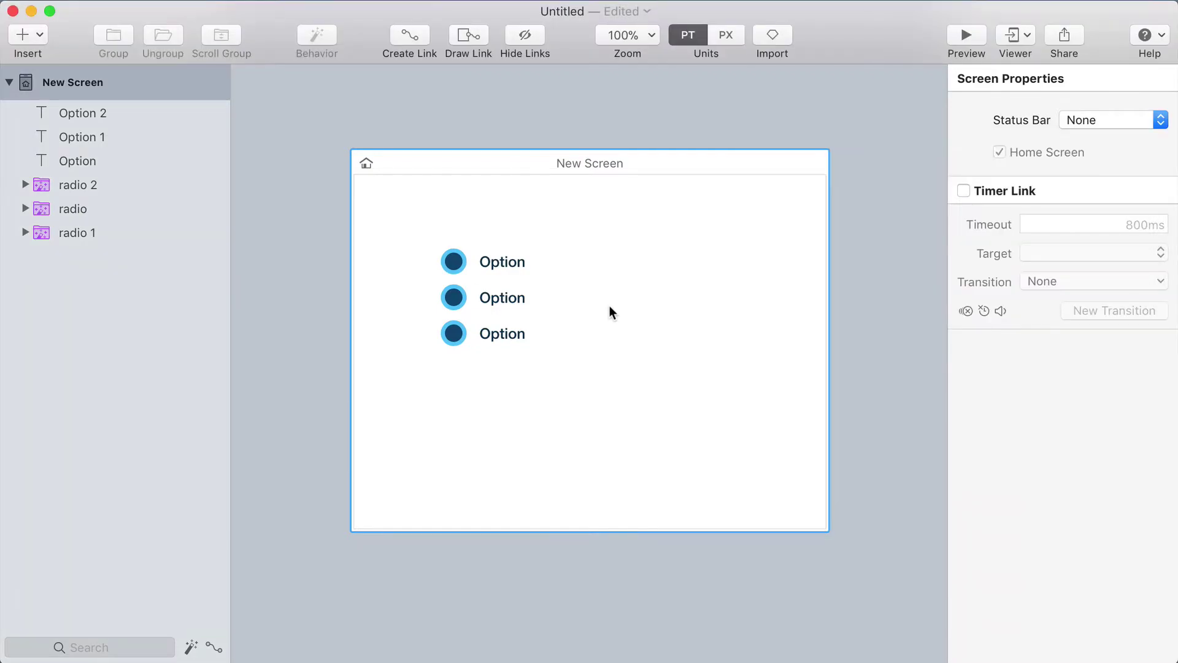
pyautogui.click(465, 268)
pyautogui.click(465, 268)
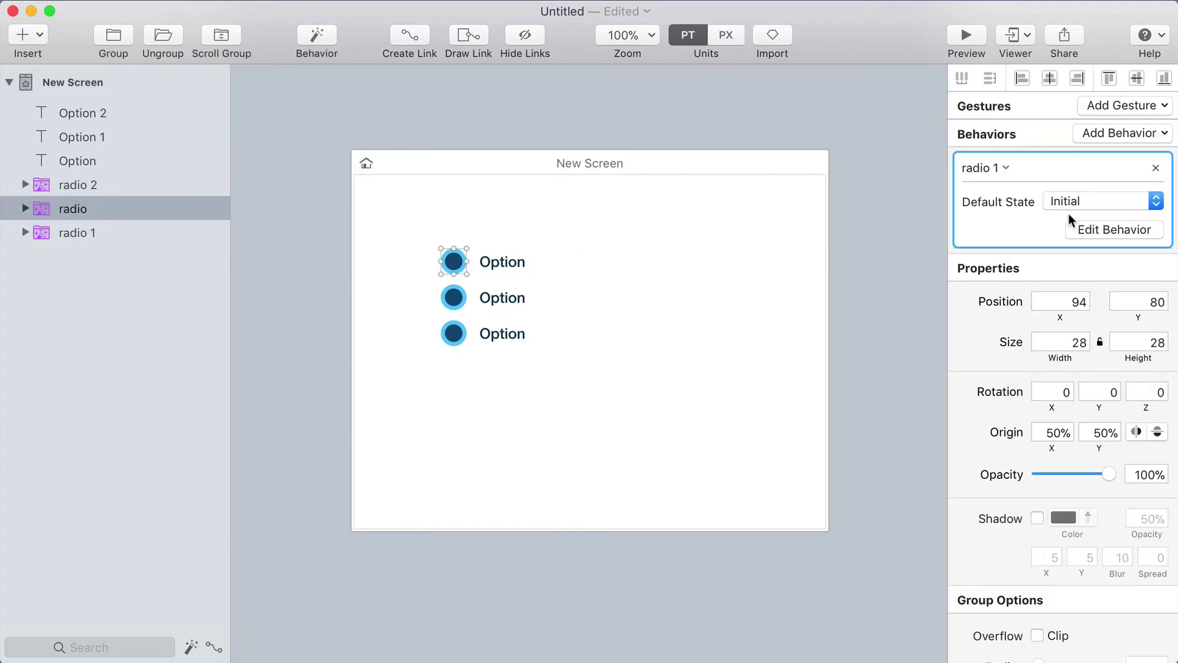
pyautogui.click(1156, 170)
pyautogui.click(451, 299)
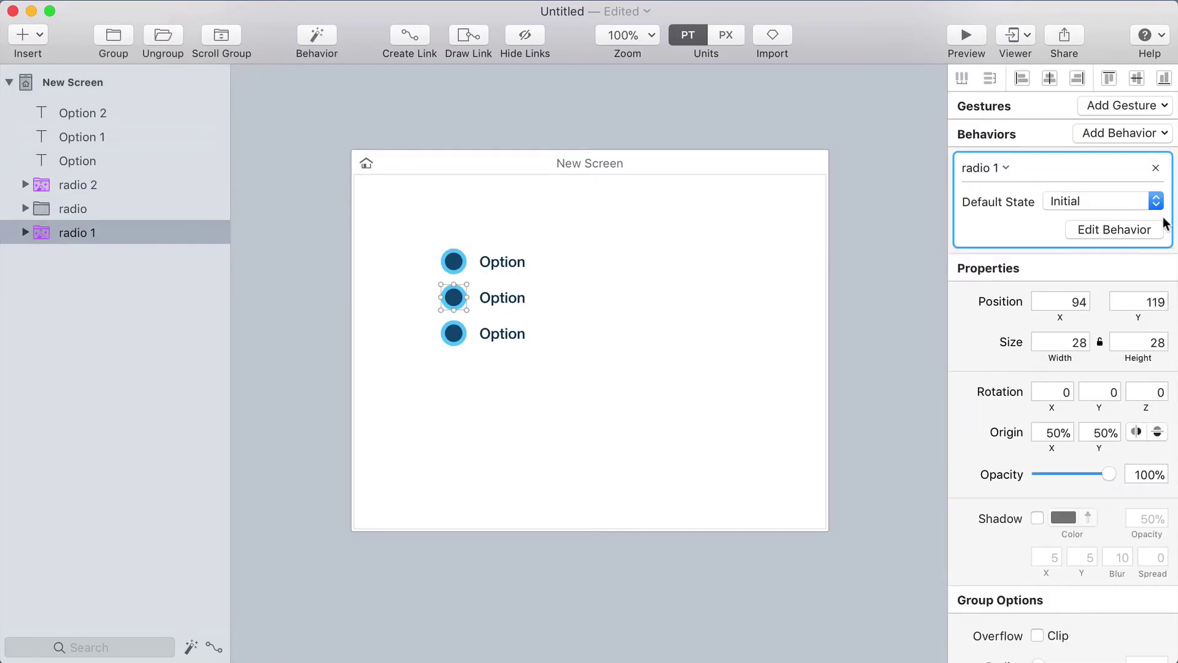
pyautogui.click(1155, 169)
pyautogui.click(461, 337)
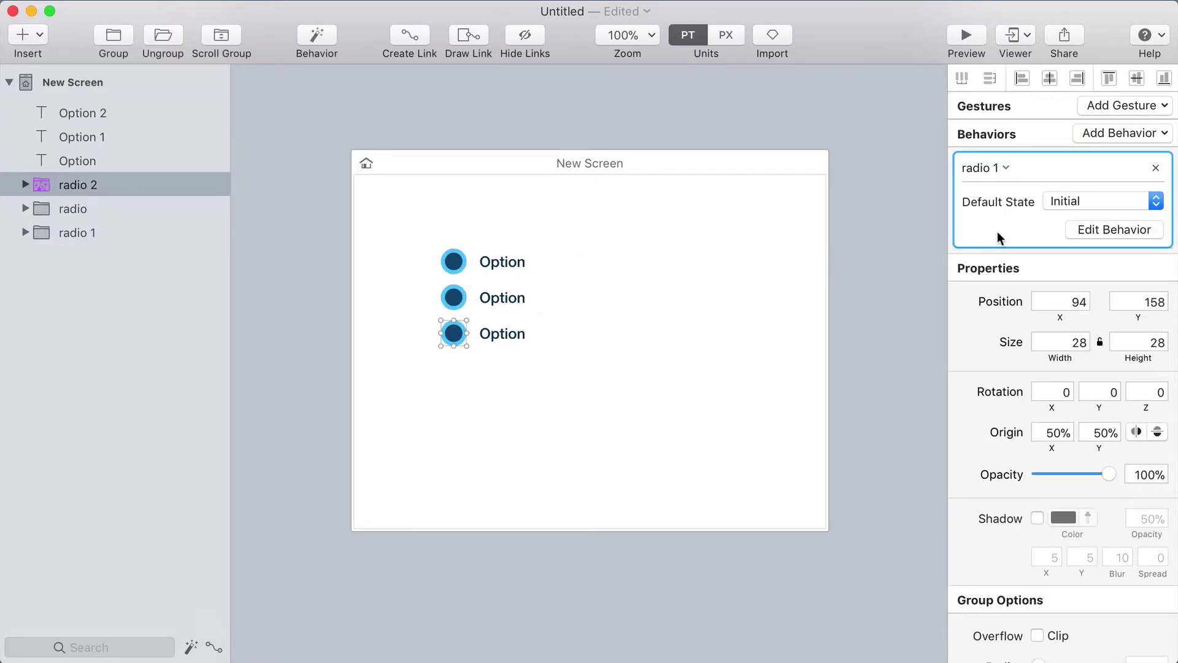
# Remove the third radio's behavior, then select all three options and create a behavior group.
pyautogui.click(1156, 170)
pyautogui.click(547, 270)
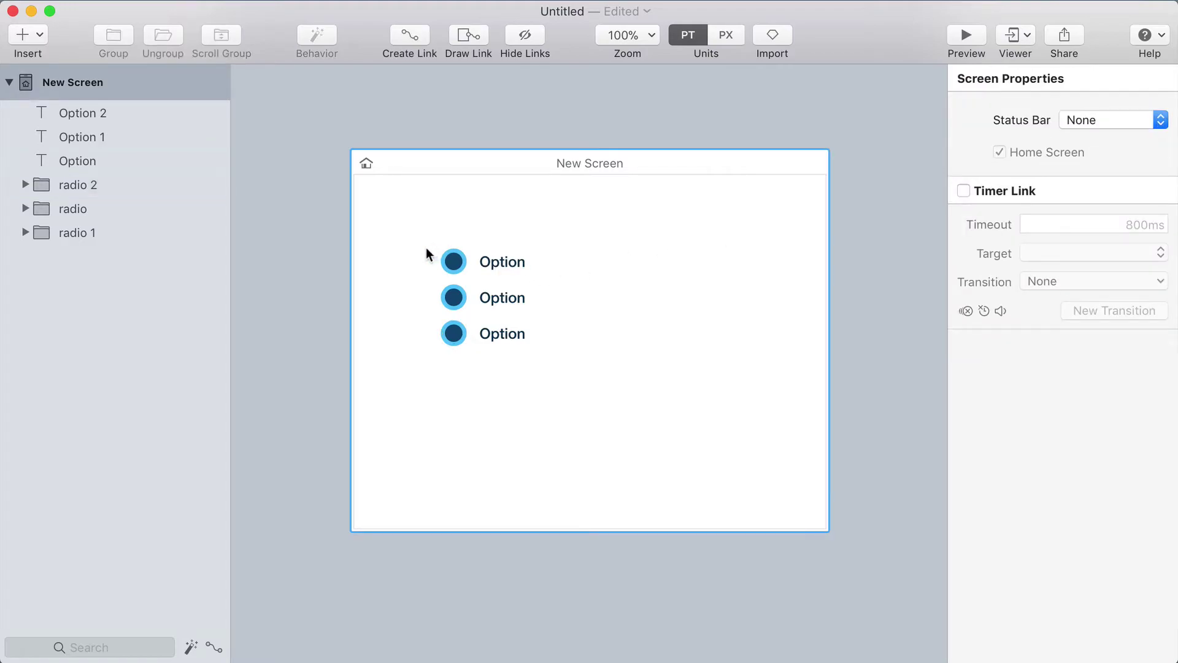
pyautogui.moveTo(426, 248); pyautogui.dragTo(539, 369)
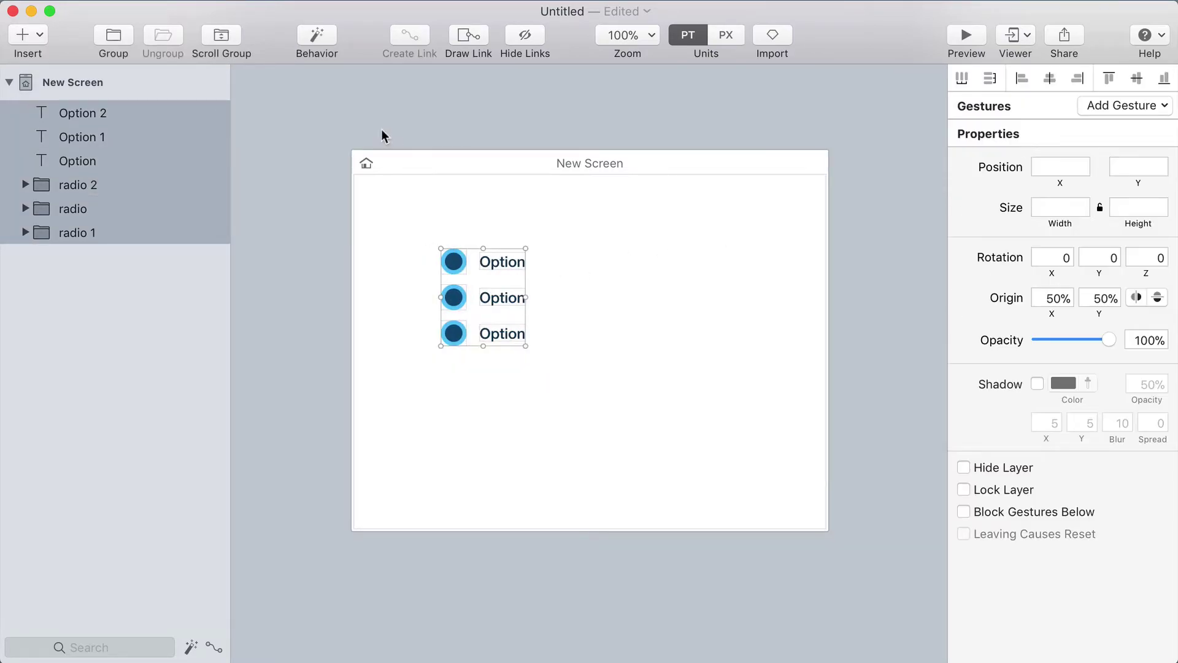
pyautogui.click(321, 40)
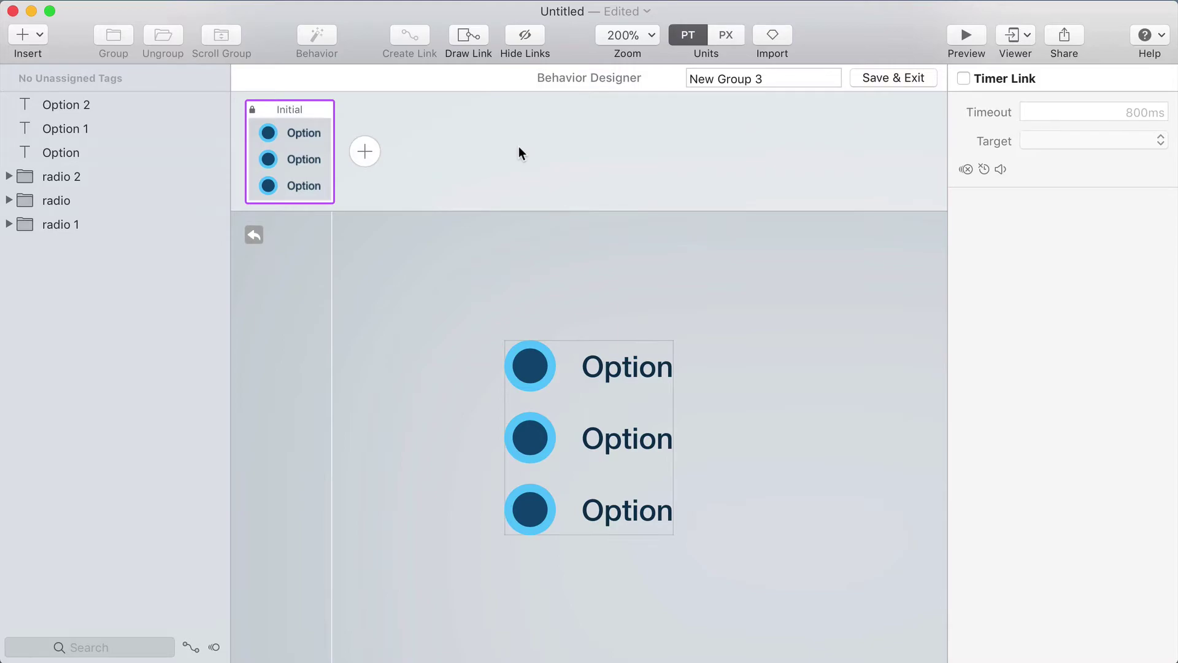
# Shrink the second and third radios' navy dots to 0×0, then select the grouped options.
pyautogui.press('Escape')
pyautogui.keyDown('super'); pyautogui.click(454, 294); pyautogui.keyUp('super')
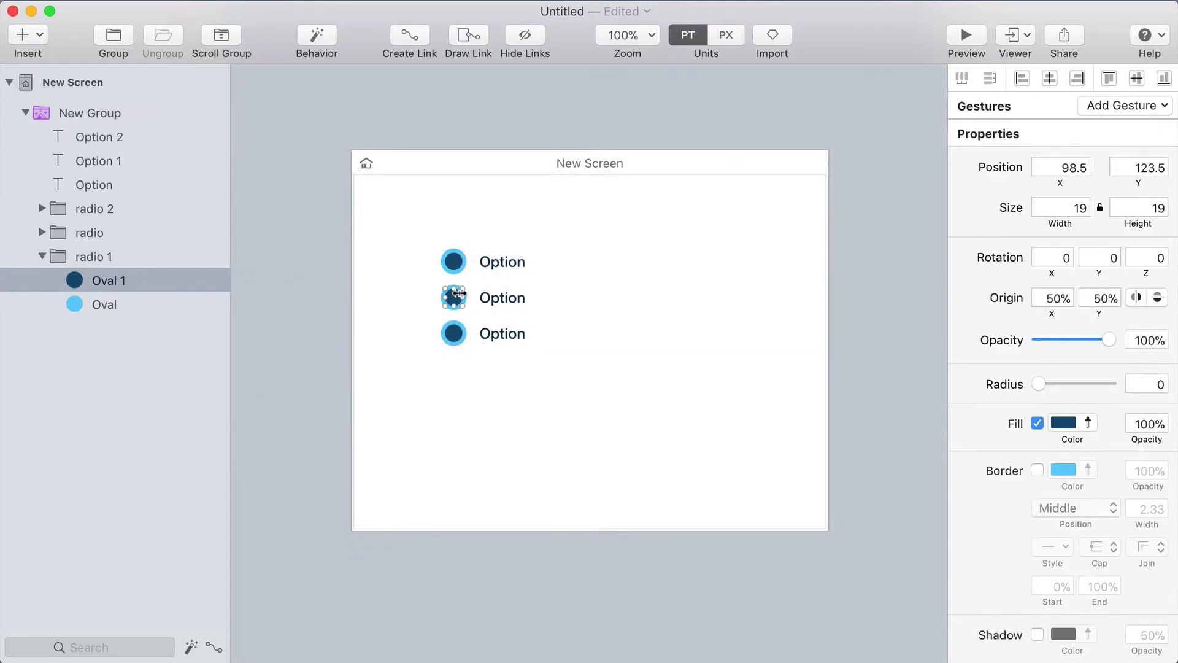
pyautogui.moveTo(459, 294); pyautogui.dragTo(454, 334)
pyautogui.keyDown('super'); pyautogui.click(454, 328); pyautogui.keyUp('super')
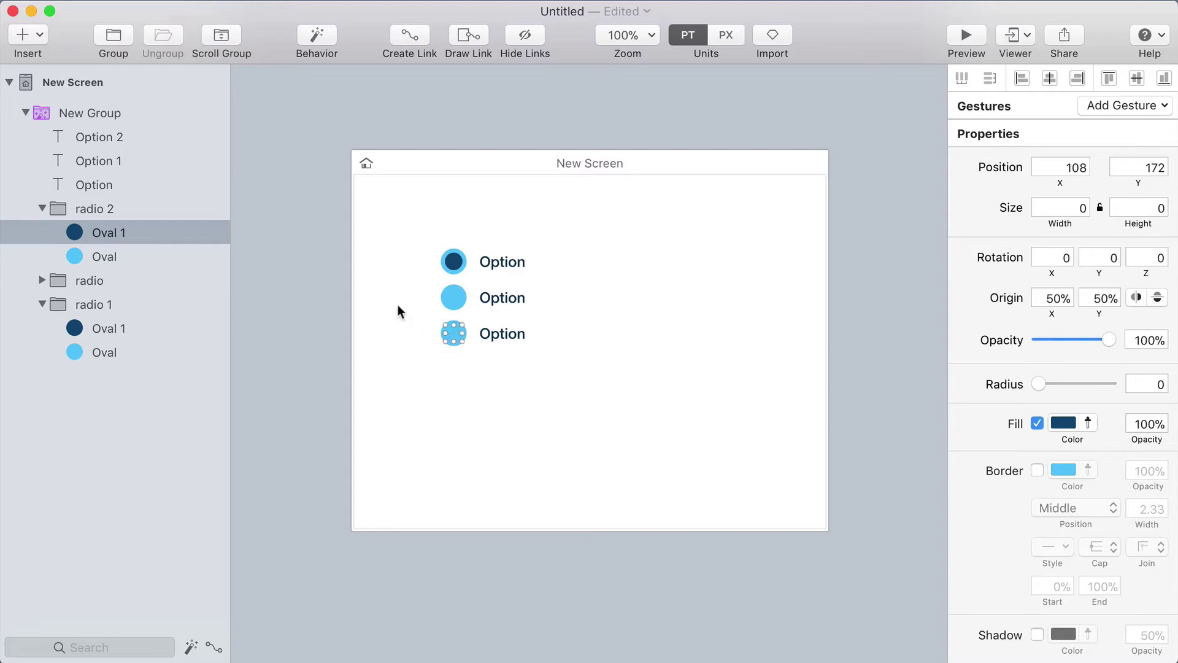
pyautogui.click(397, 303)
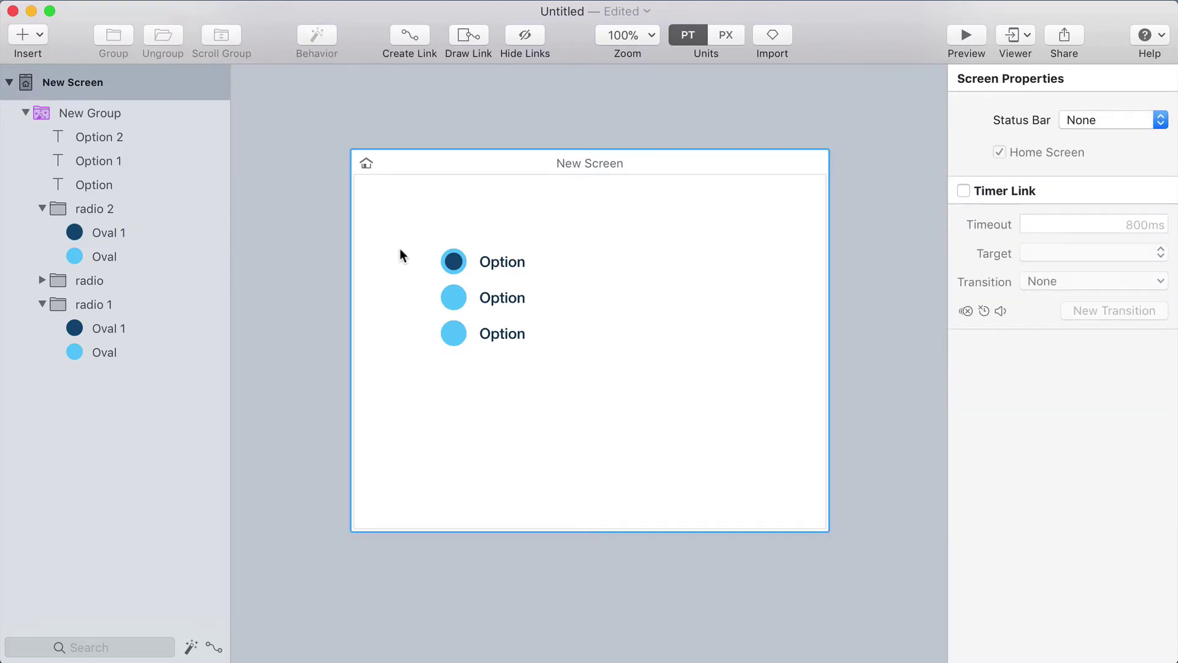
pyautogui.moveTo(400, 248); pyautogui.dragTo(566, 373)
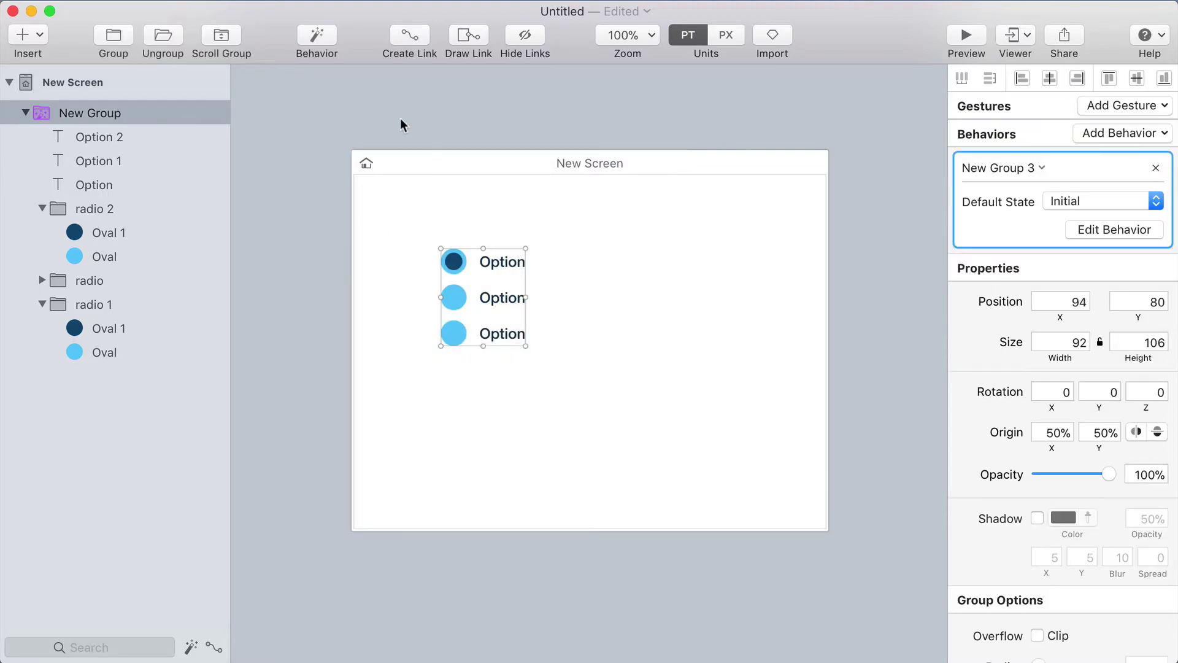
# Add New State where the middle dot is full size and the top dot shrinks to zero.
pyautogui.click(314, 37)
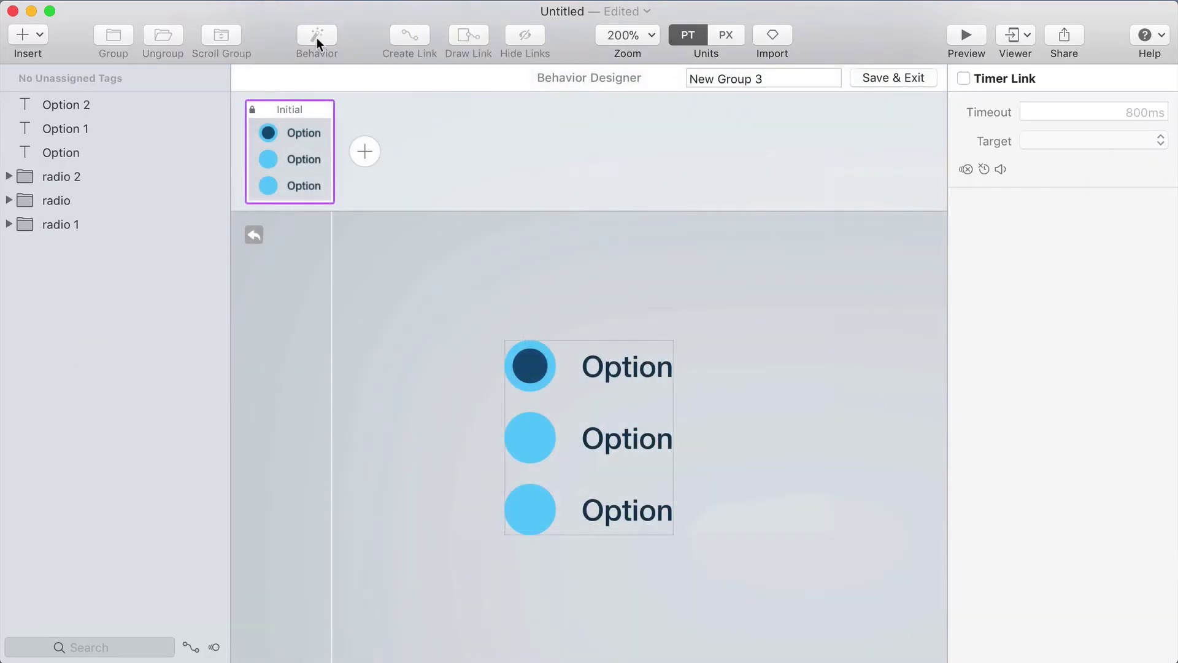
pyautogui.click(363, 154)
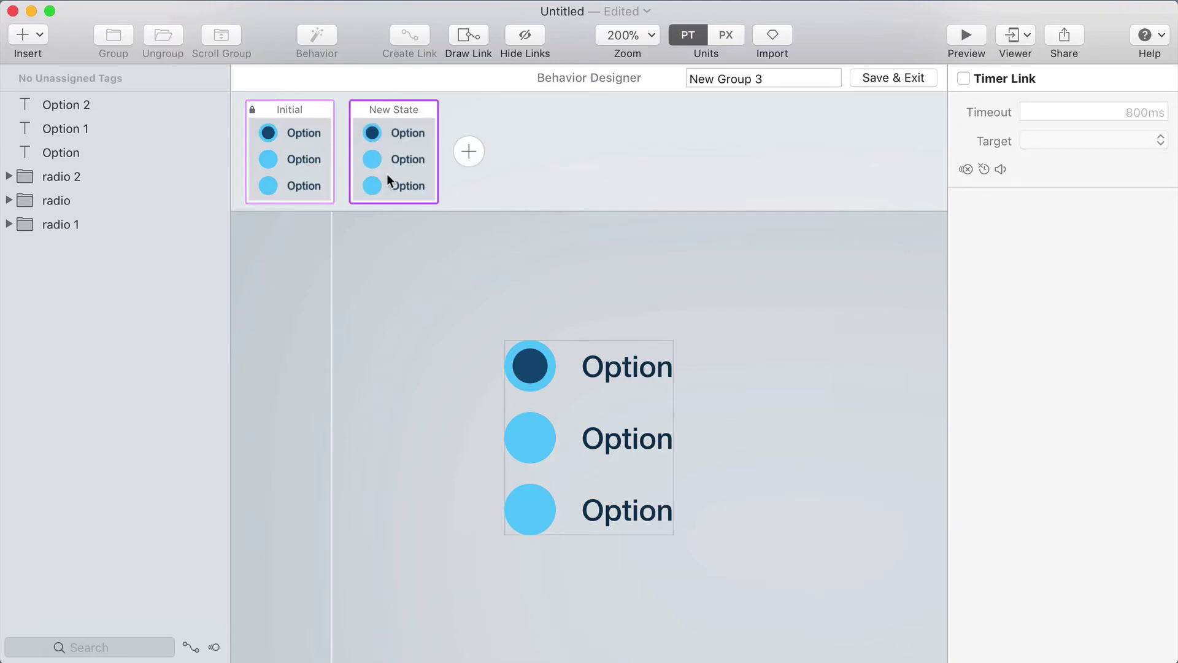
pyautogui.click(533, 378)
pyautogui.doubleClick(529, 439)
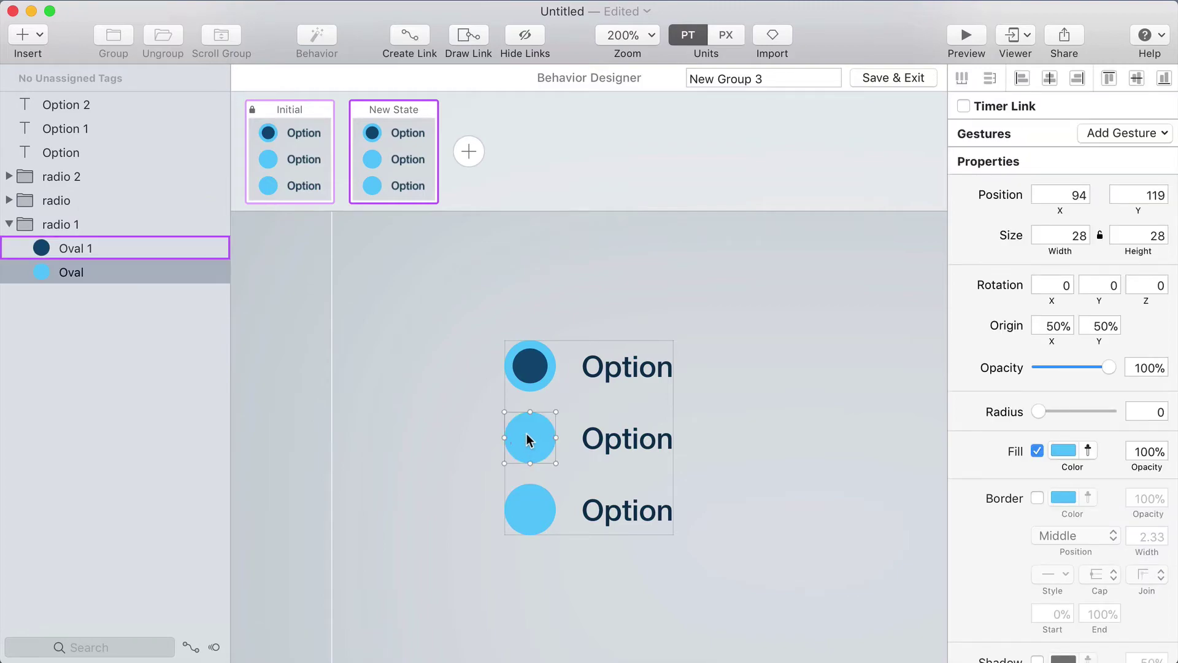
pyautogui.click(86, 248)
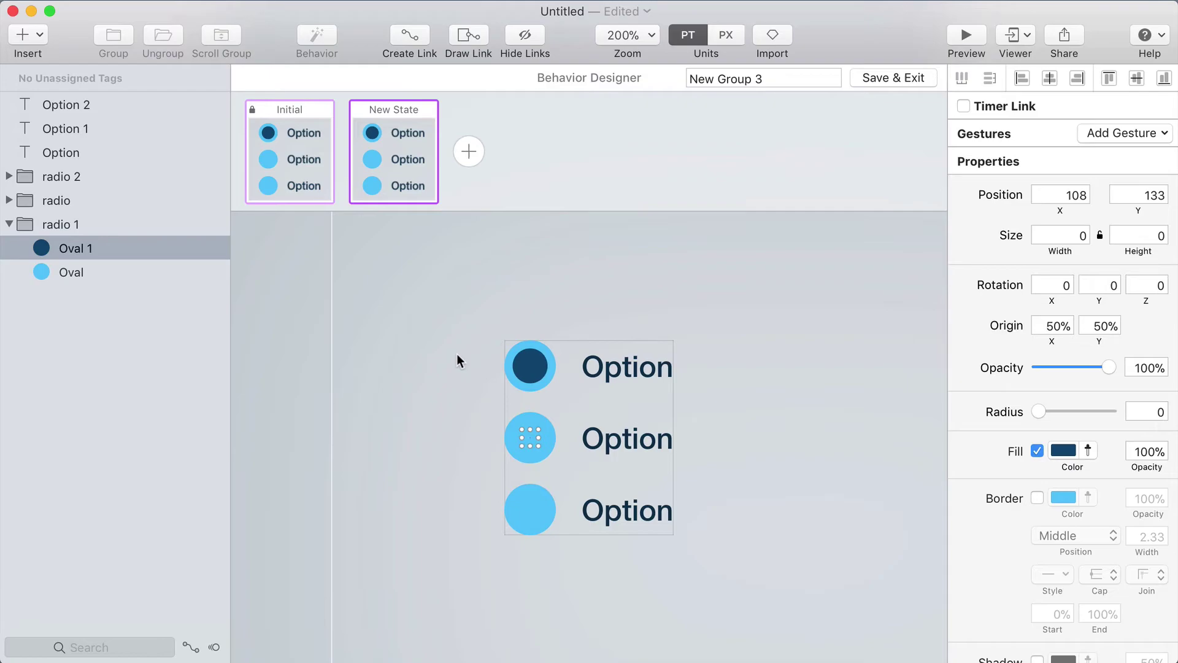
pyautogui.doubleClick(534, 368)
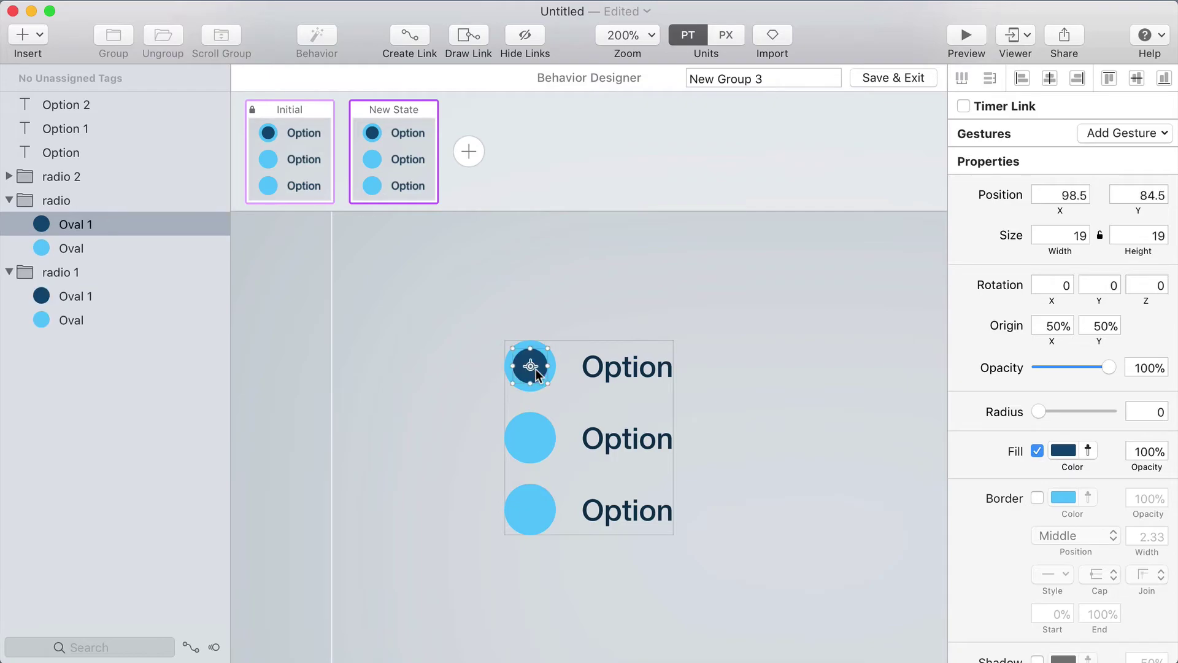
pyautogui.click(1063, 233)
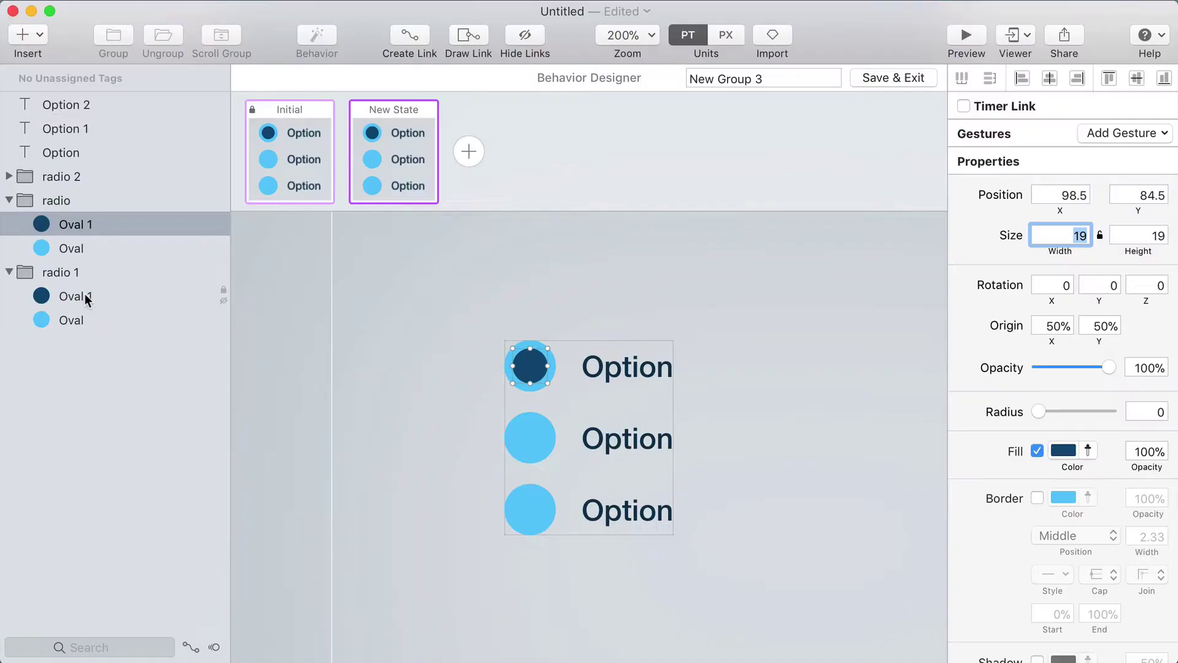
pyautogui.click(84, 294)
pyautogui.moveTo(534, 428); pyautogui.dragTo(555, 419)
pyautogui.click(468, 398)
pyautogui.click(529, 366)
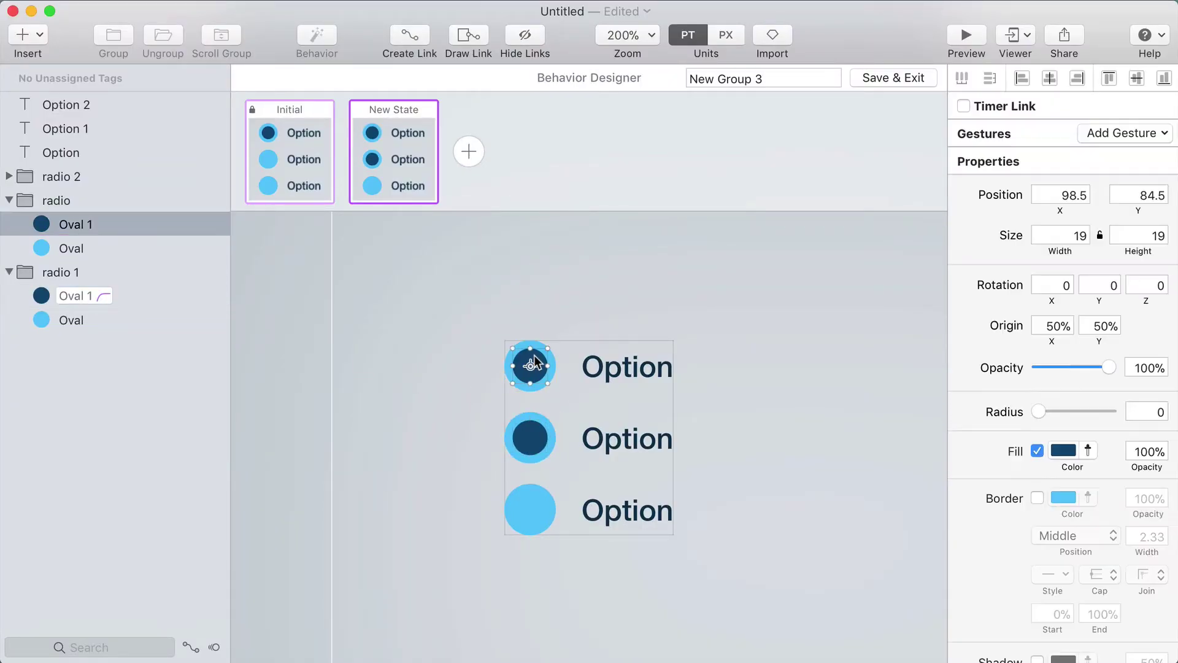
pyautogui.moveTo(544, 344); pyautogui.dragTo(507, 368)
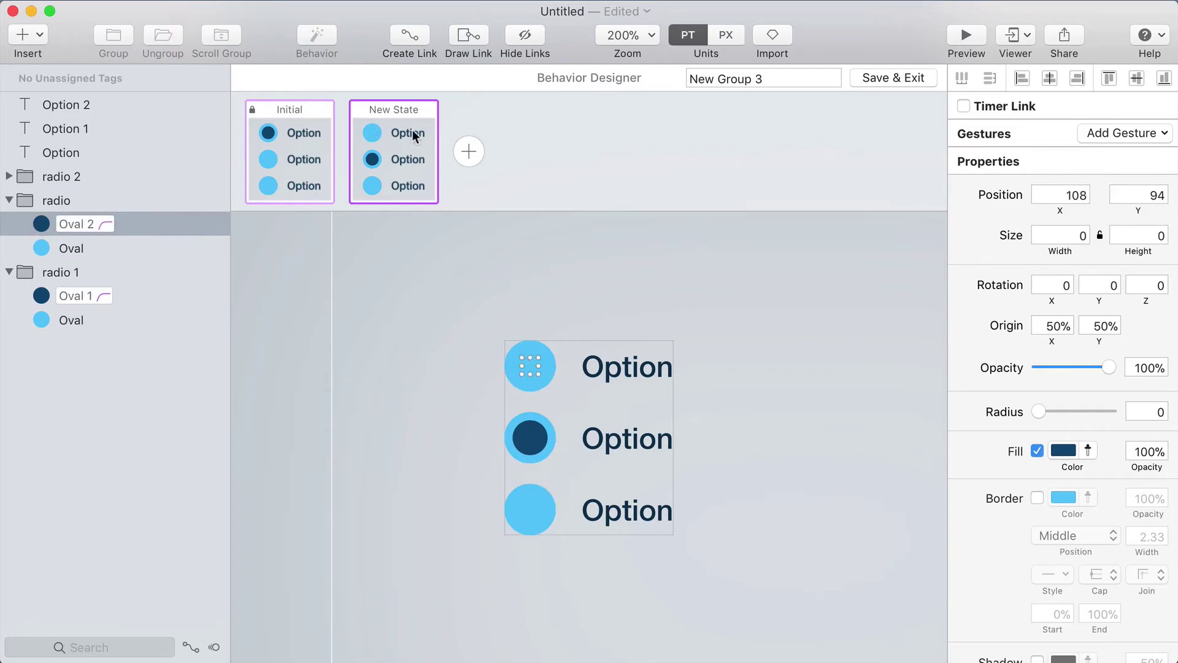
# Add New State 1 where the bottom dot is full size and the middle dot shrinks to zero.
pyautogui.click(470, 153)
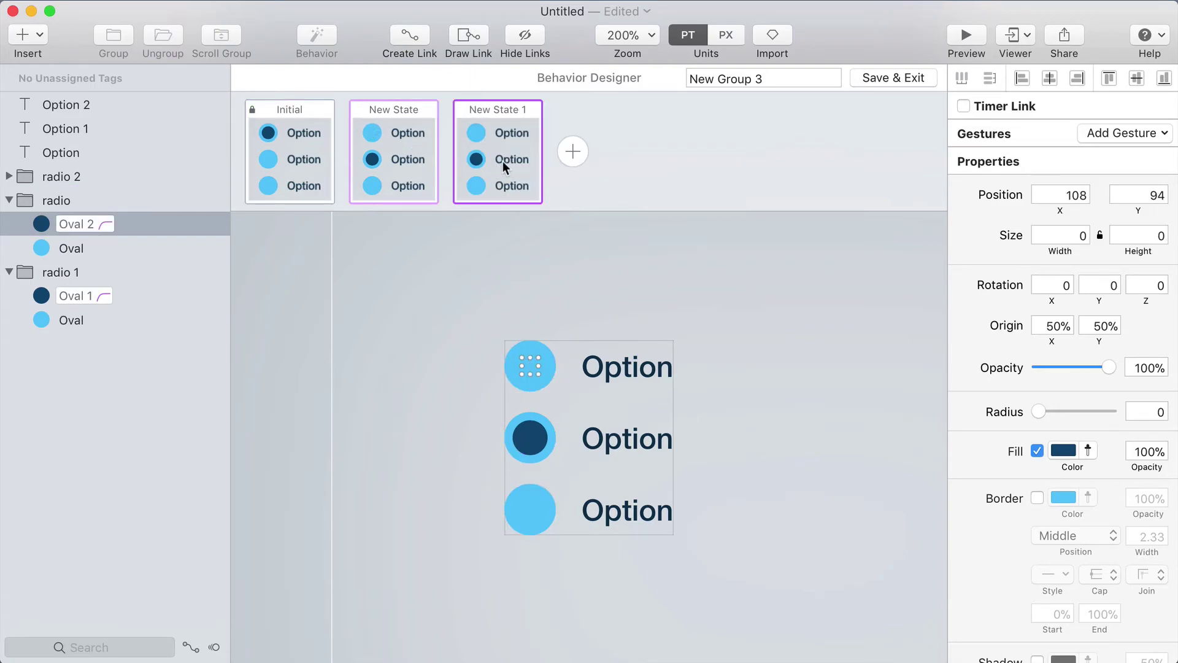
pyautogui.click(529, 508)
pyautogui.moveTo(531, 508); pyautogui.dragTo(551, 493)
pyautogui.click(529, 443)
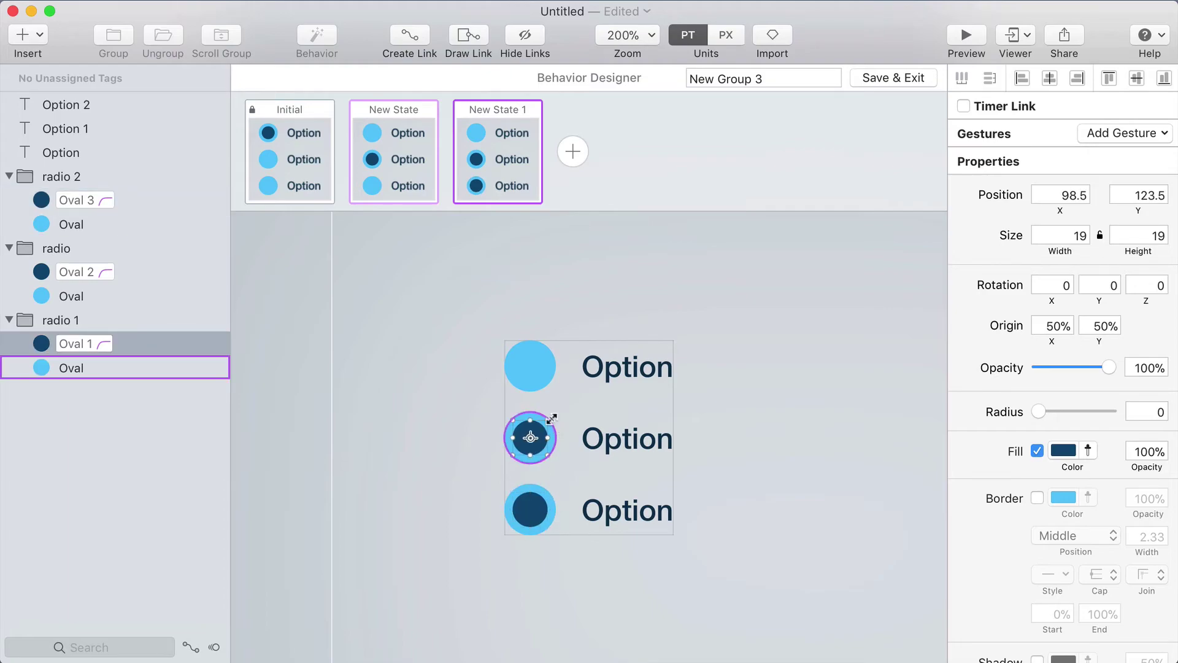
pyautogui.moveTo(547, 422); pyautogui.dragTo(509, 453)
pyautogui.click(402, 396)
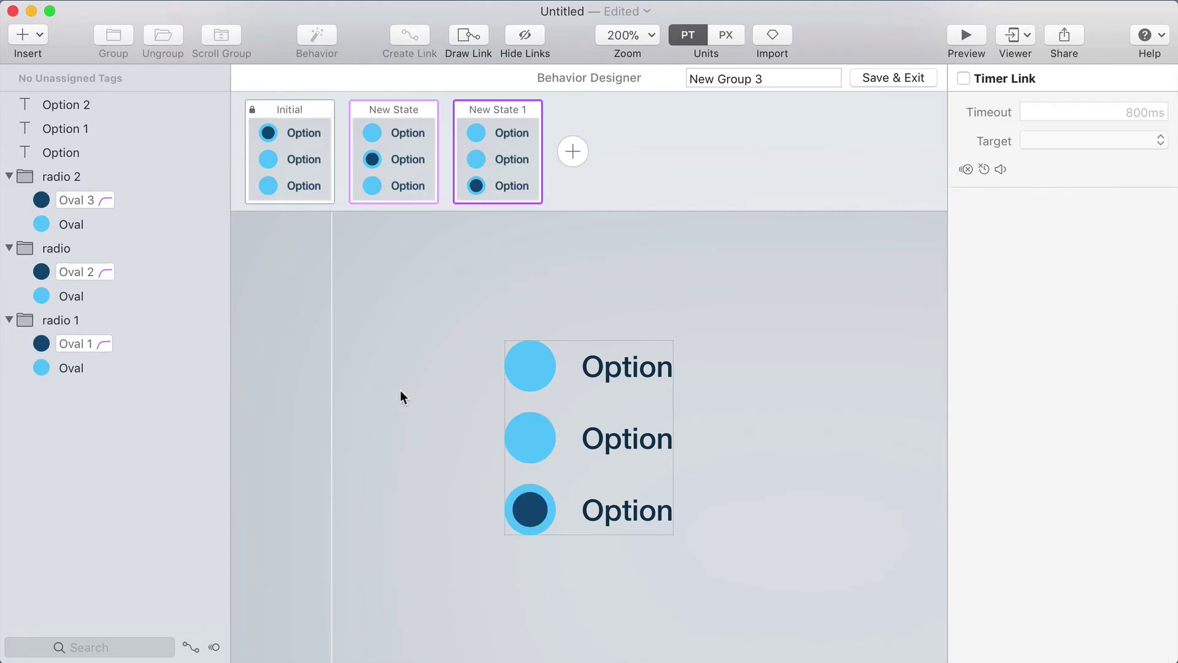
# Link taps on the first, second and third options to Initial, New State and New State 1.
pyautogui.click(903, 76)
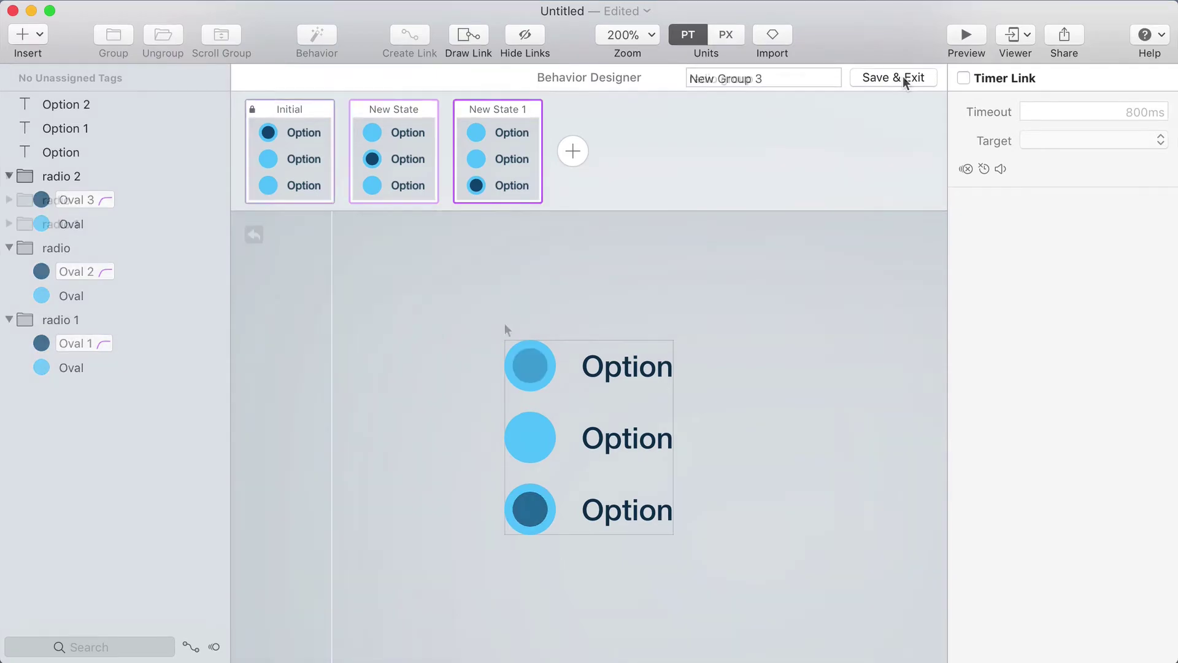
pyautogui.moveTo(496, 334); pyautogui.dragTo(681, 395)
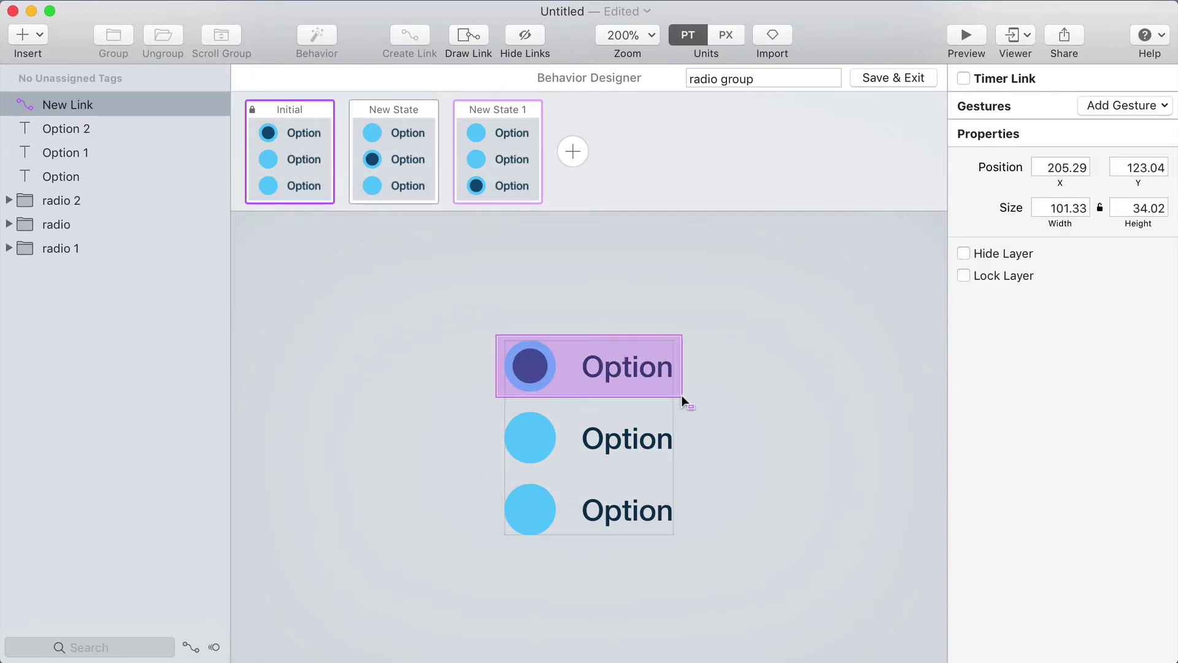
pyautogui.moveTo(477, 363); pyautogui.dragTo(307, 178)
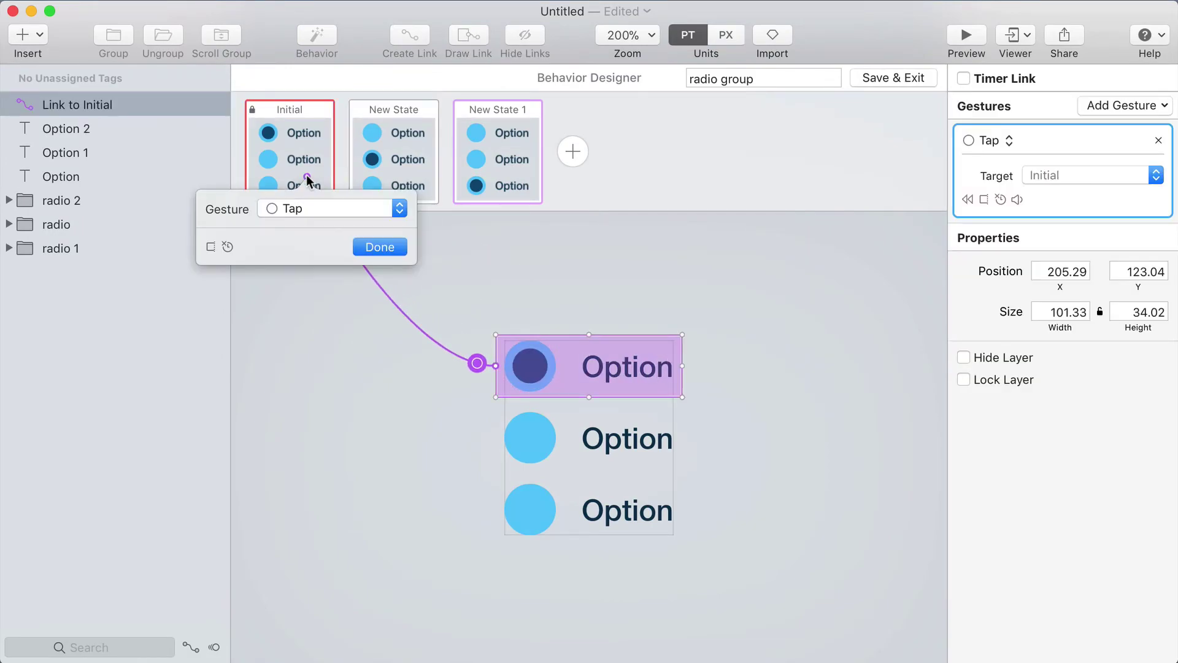
pyautogui.click(378, 246)
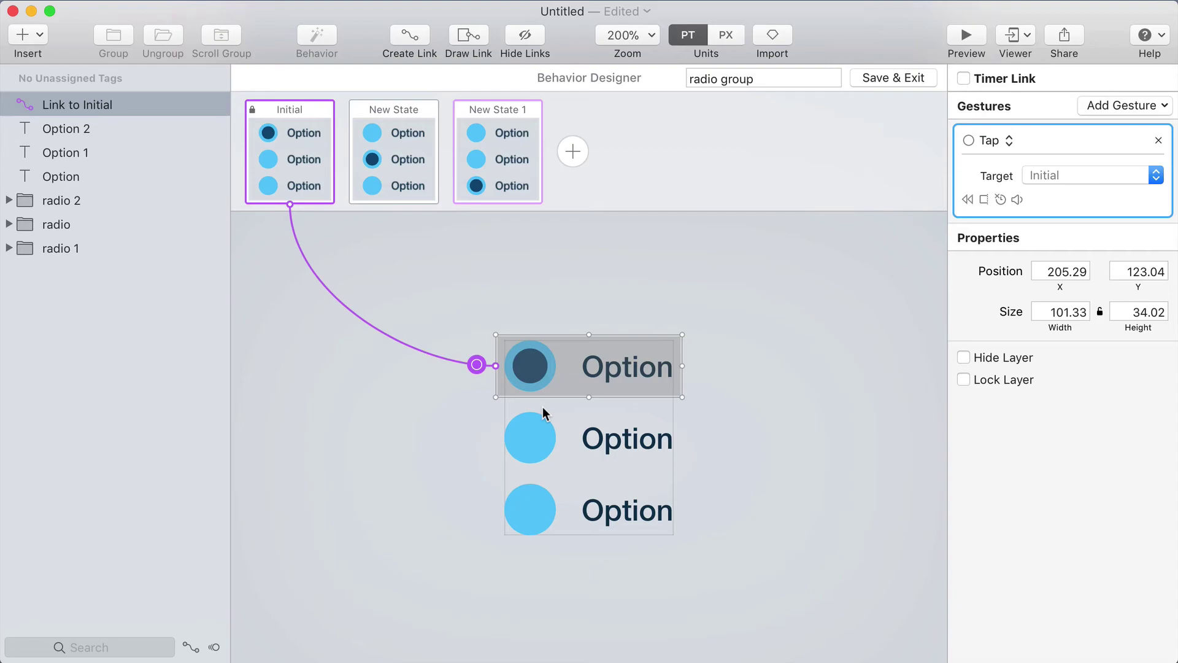
pyautogui.moveTo(497, 397); pyautogui.dragTo(683, 473)
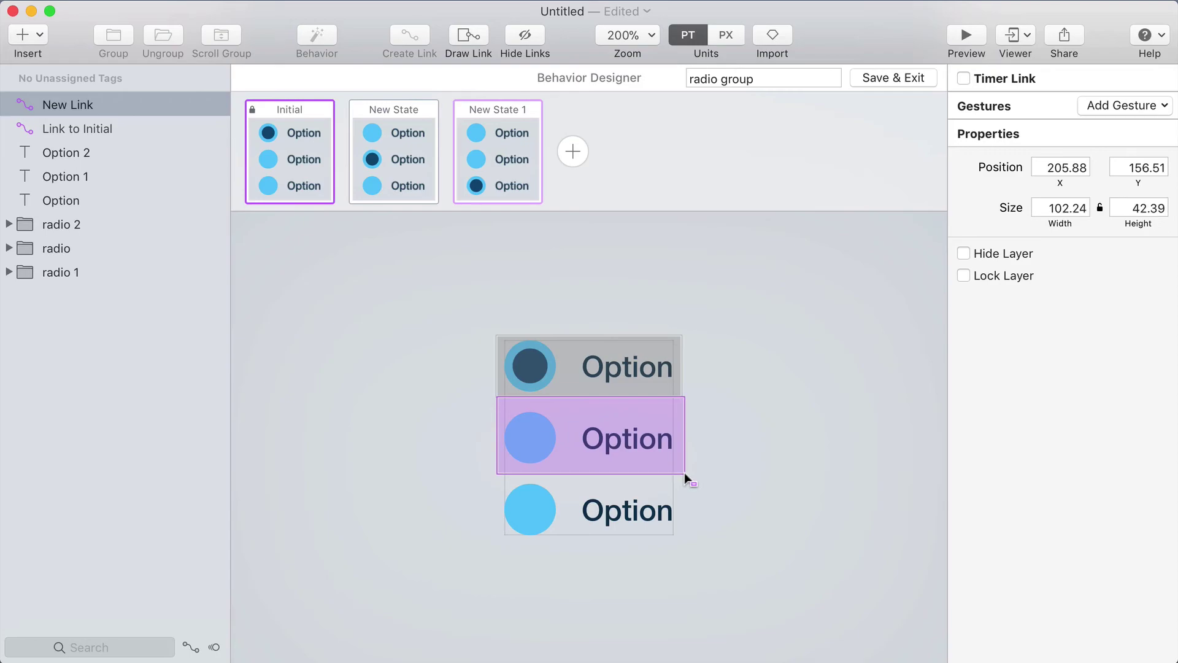
pyautogui.click(398, 174)
pyautogui.click(458, 237)
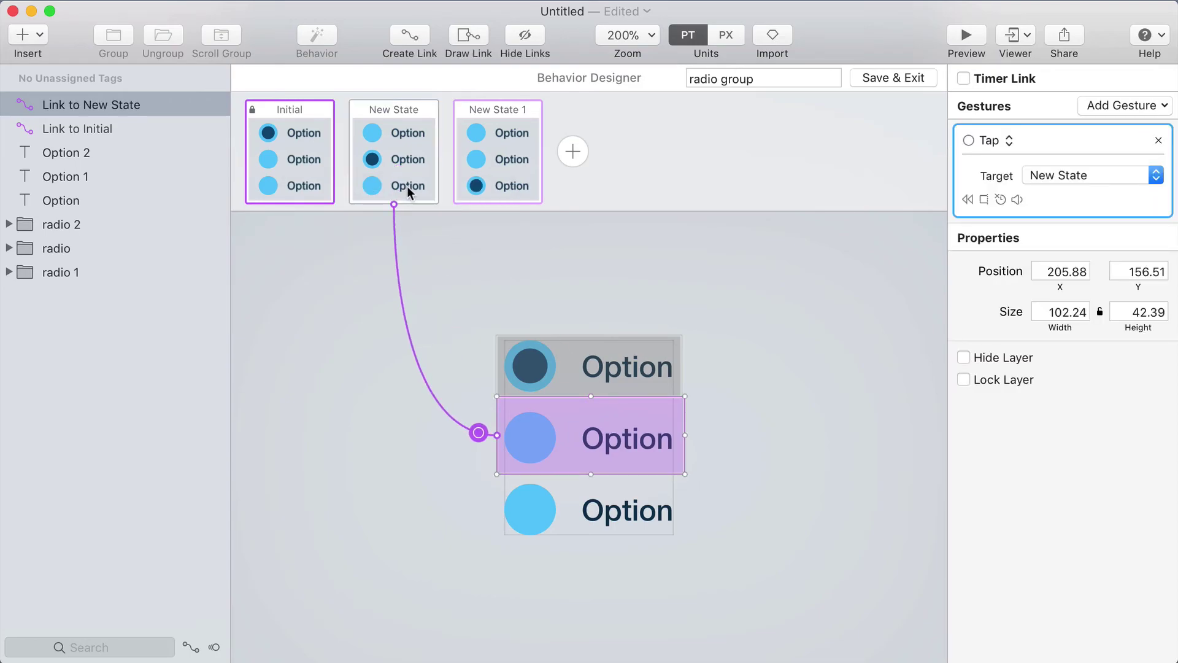
pyautogui.click(389, 168)
pyautogui.click(304, 158)
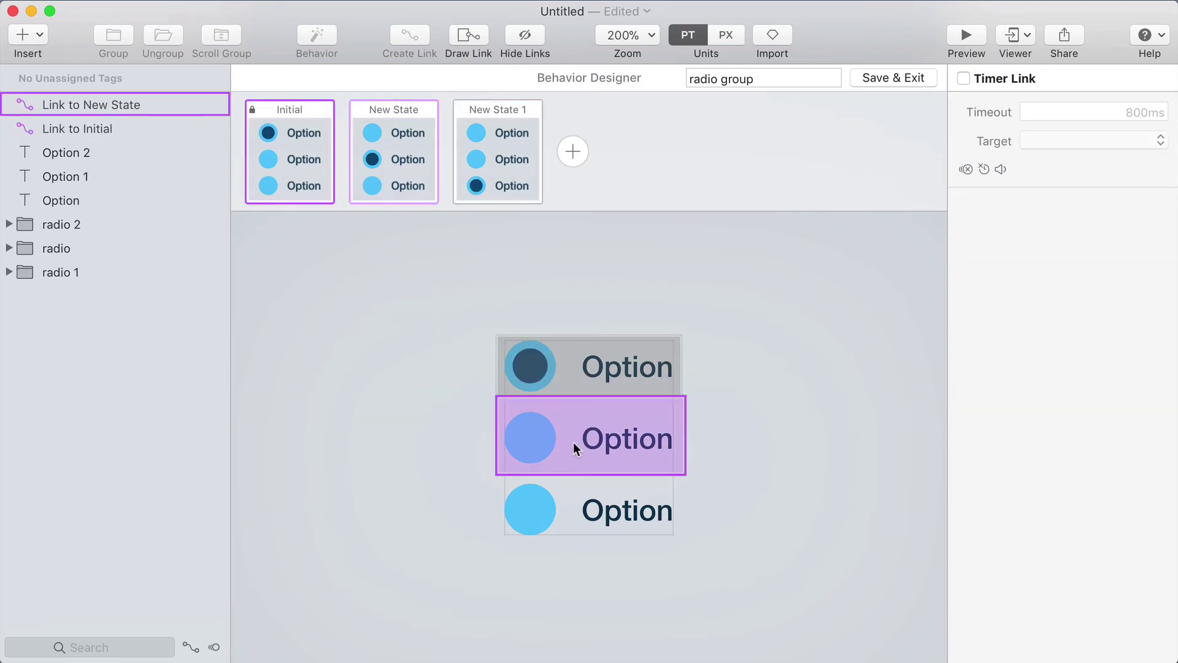
pyautogui.moveTo(495, 469); pyautogui.dragTo(684, 539)
pyautogui.moveTo(589, 452); pyautogui.dragTo(498, 181)
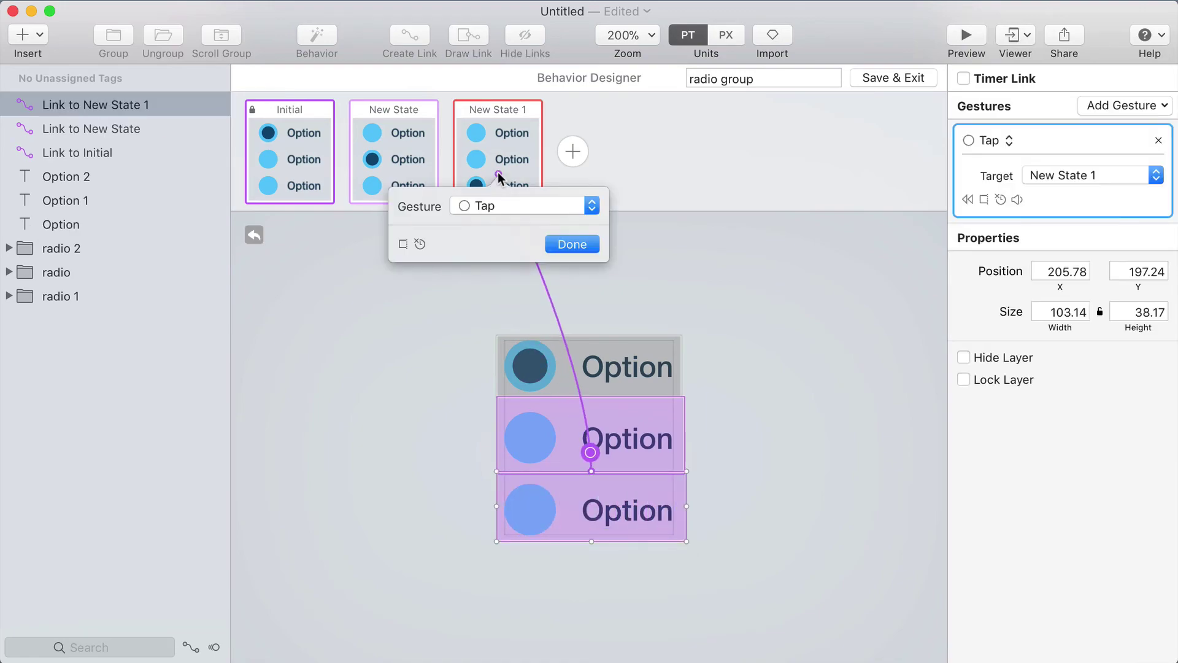
pyautogui.click(570, 245)
# Review the three tap links and state layouts, then open a live preview with Cmd+R.
pyautogui.click(724, 373)
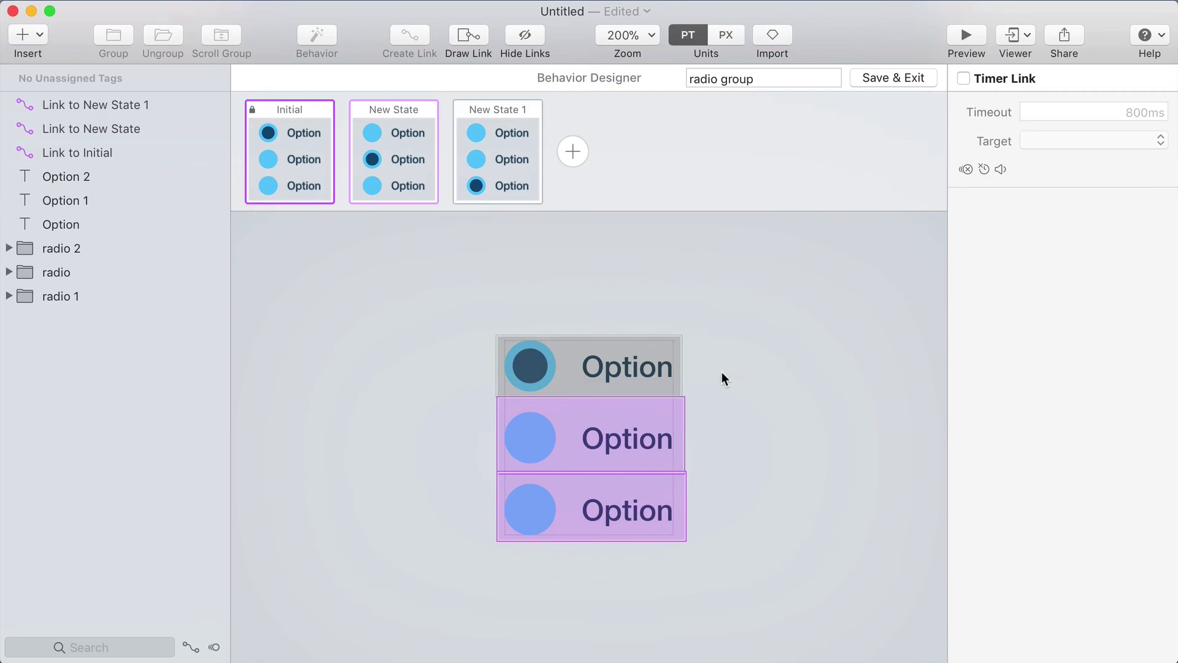
pyautogui.click(587, 372)
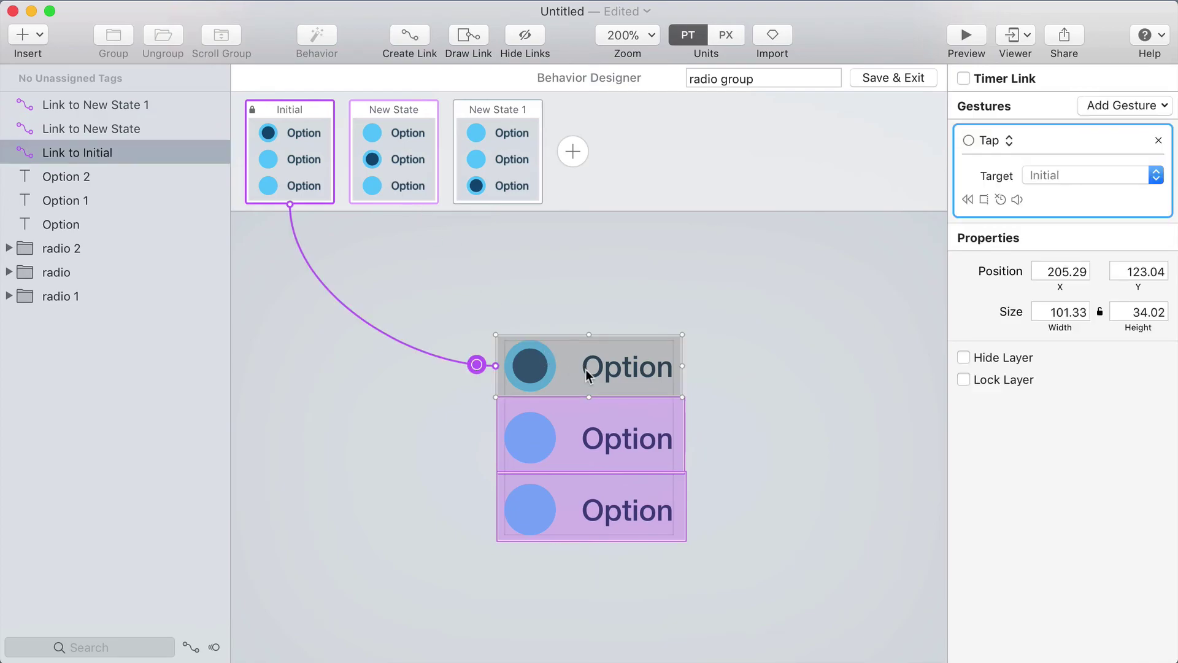
pyautogui.keyDown('shift'); pyautogui.click(583, 438); pyautogui.keyUp('shift')
pyautogui.keyDown('shift'); pyautogui.click(578, 515); pyautogui.keyUp('shift')
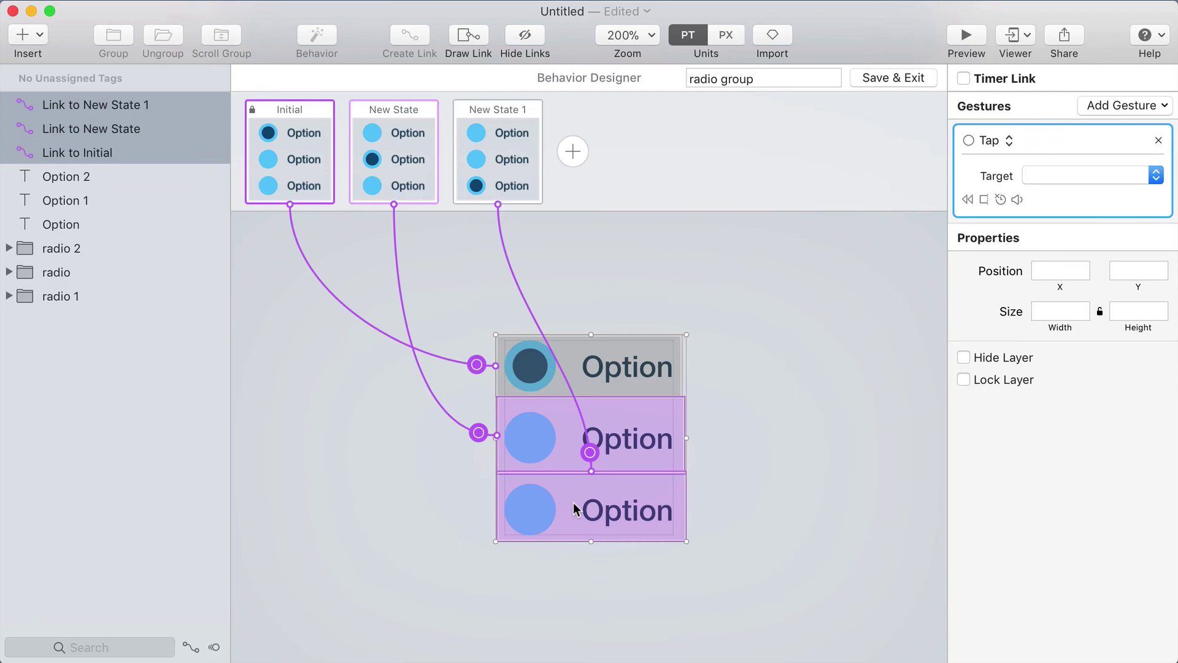
pyautogui.click(397, 168)
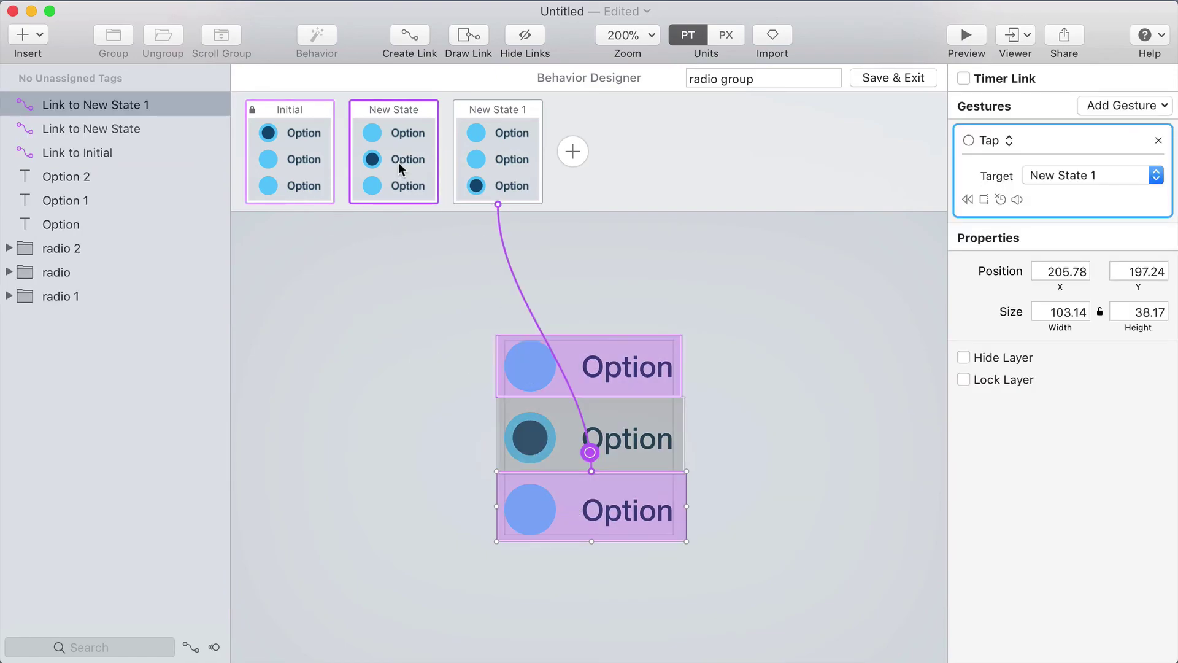
pyautogui.click(499, 138)
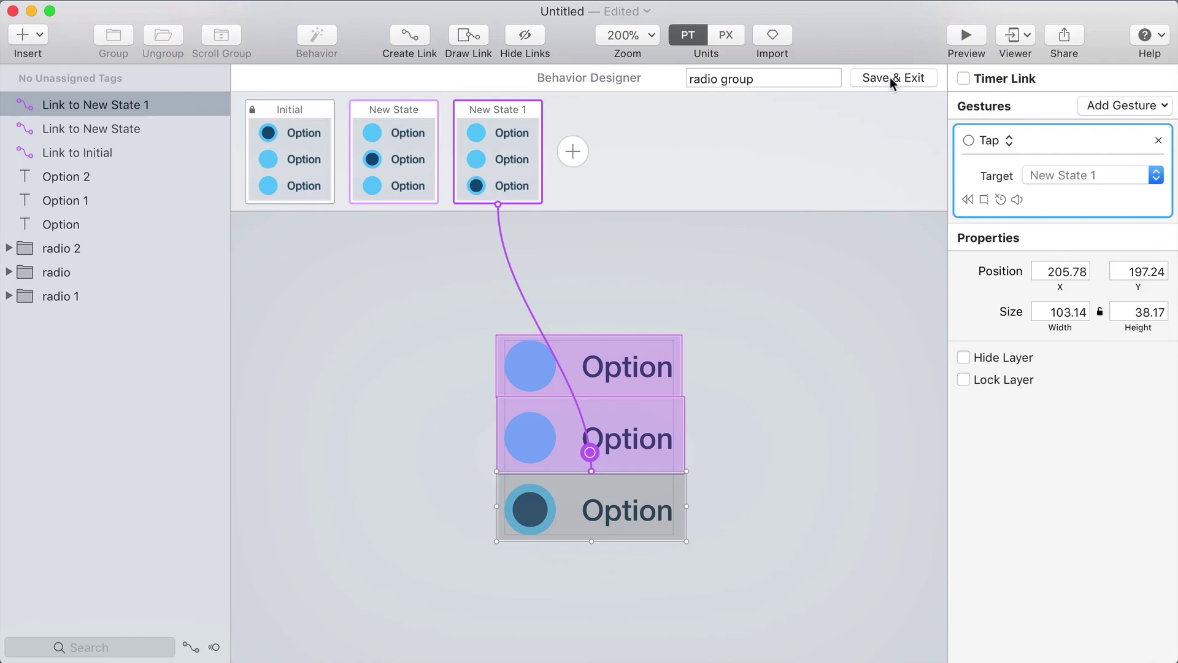
pyautogui.press('super+r')
# Tap the first, second and third options repeatedly in Preview to confirm only one stays selected.
pyautogui.click(886, 351)
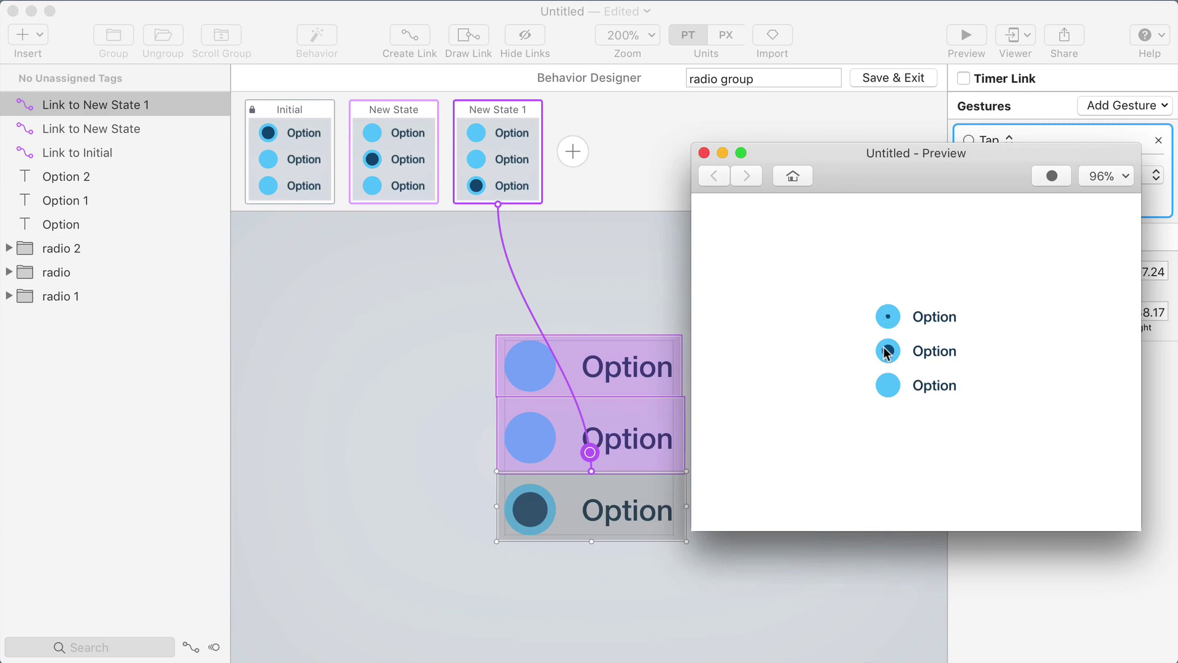
pyautogui.click(885, 384)
pyautogui.click(888, 320)
pyautogui.click(886, 348)
pyautogui.click(891, 384)
pyautogui.click(888, 348)
pyautogui.click(890, 319)
pyautogui.click(888, 349)
pyautogui.click(889, 384)
pyautogui.click(890, 347)
pyautogui.click(889, 384)
pyautogui.click(889, 349)
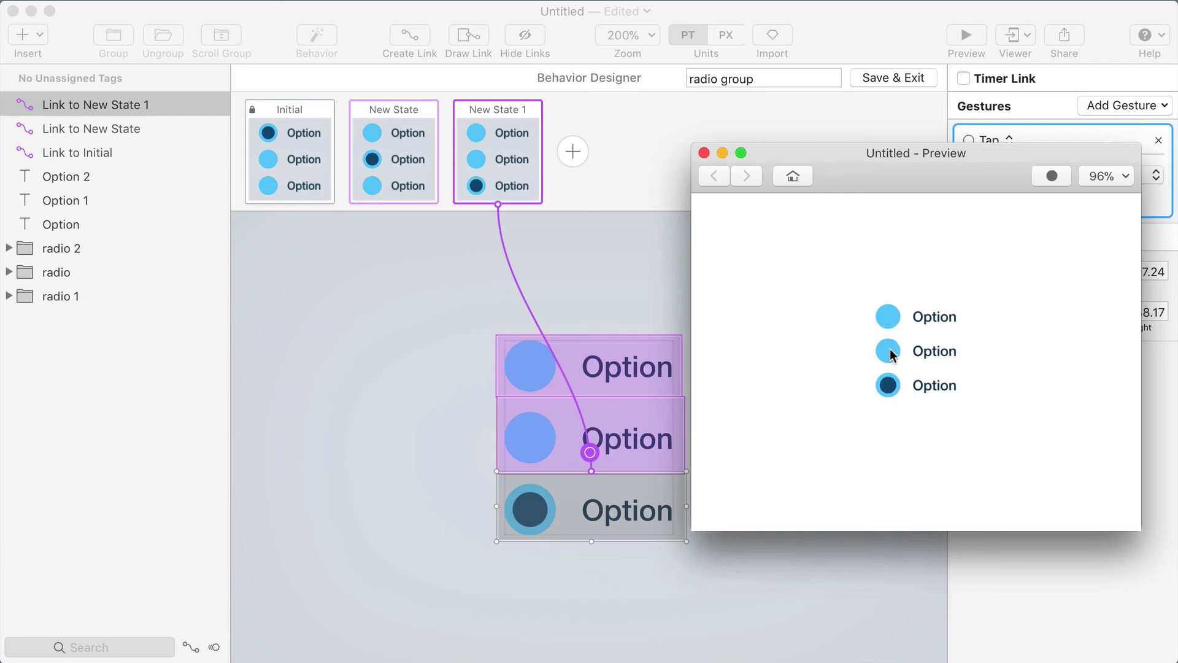
pyautogui.click(930, 318)
pyautogui.click(929, 348)
pyautogui.click(932, 386)
pyautogui.click(934, 353)
pyautogui.click(933, 318)
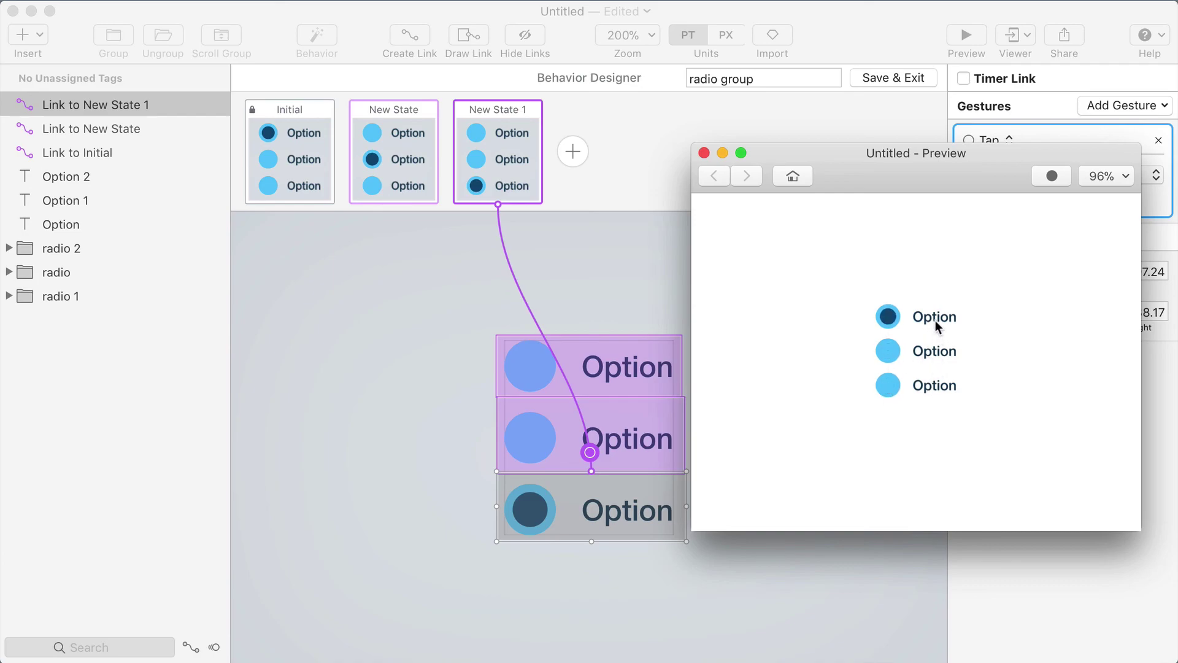
pyautogui.click(839, 245)
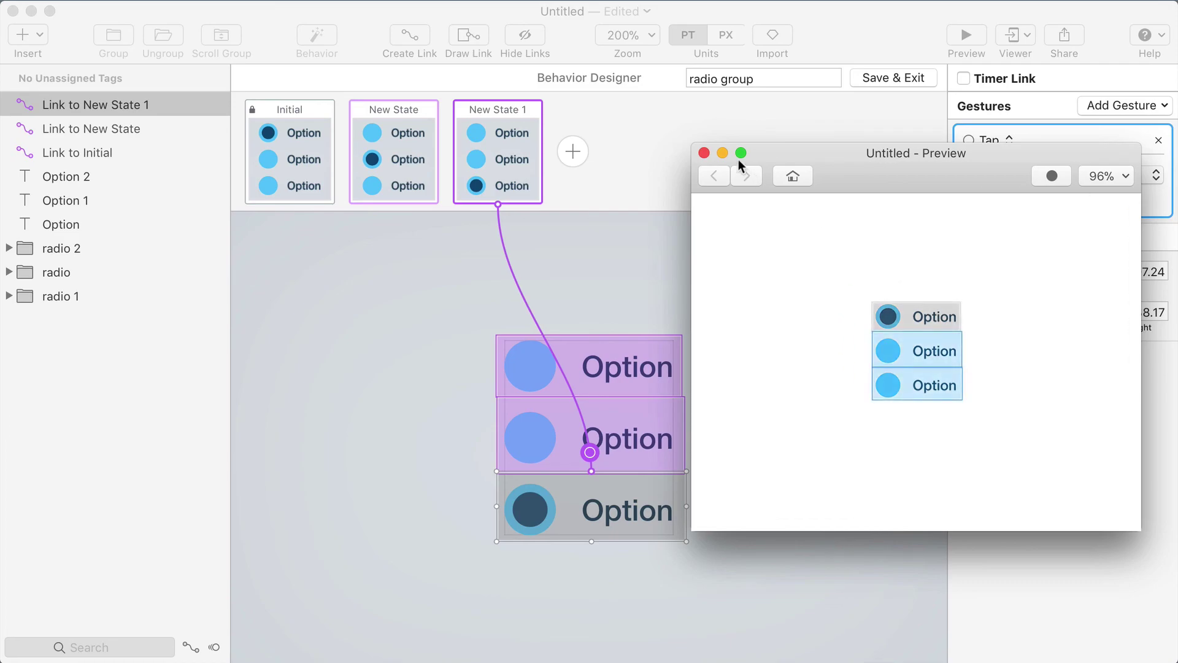
# Close the preview, save and exit the Behavior Designer, and deselect the radio group.
pyautogui.click(704, 153)
pyautogui.click(870, 78)
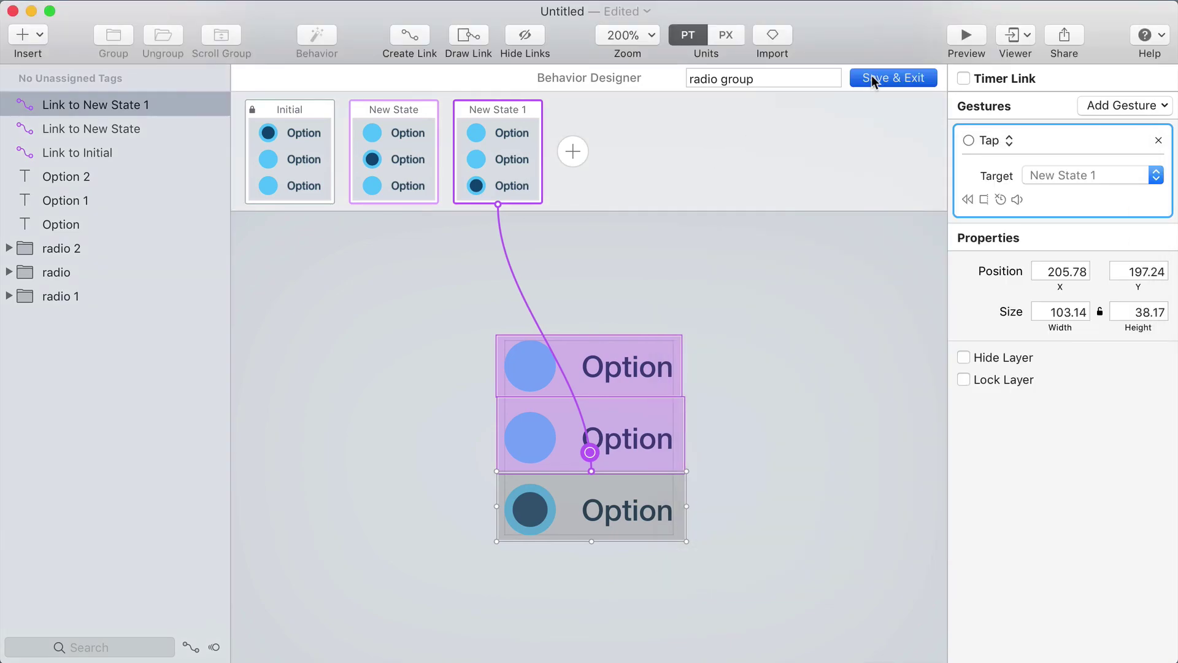
pyautogui.click(858, 112)
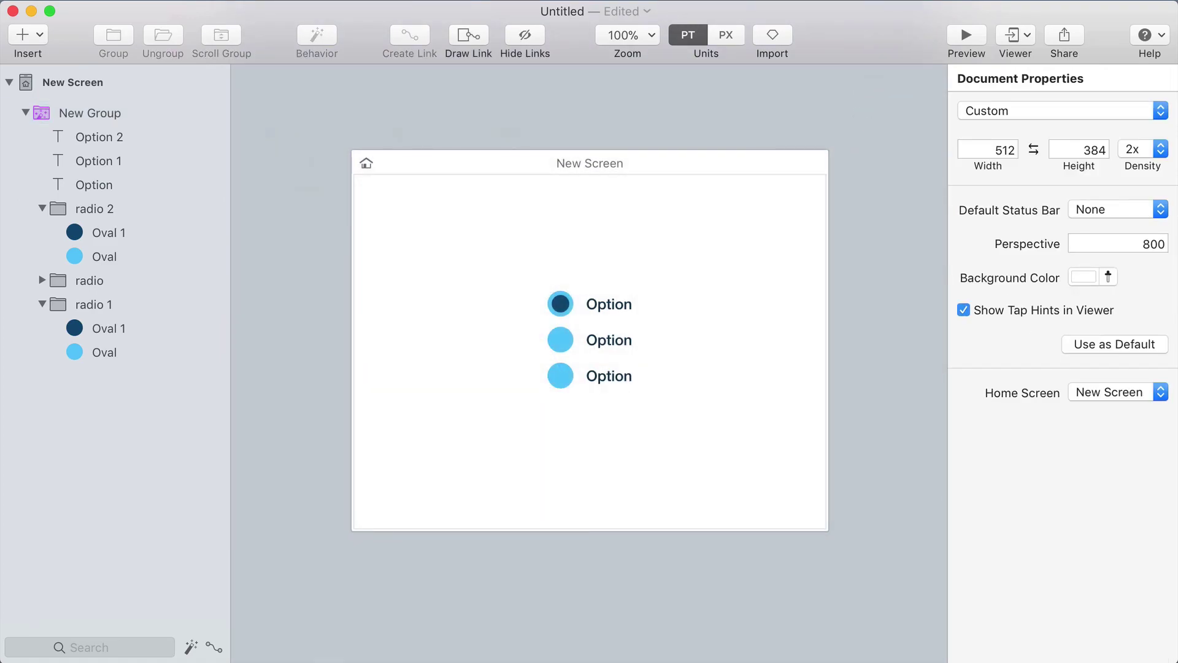